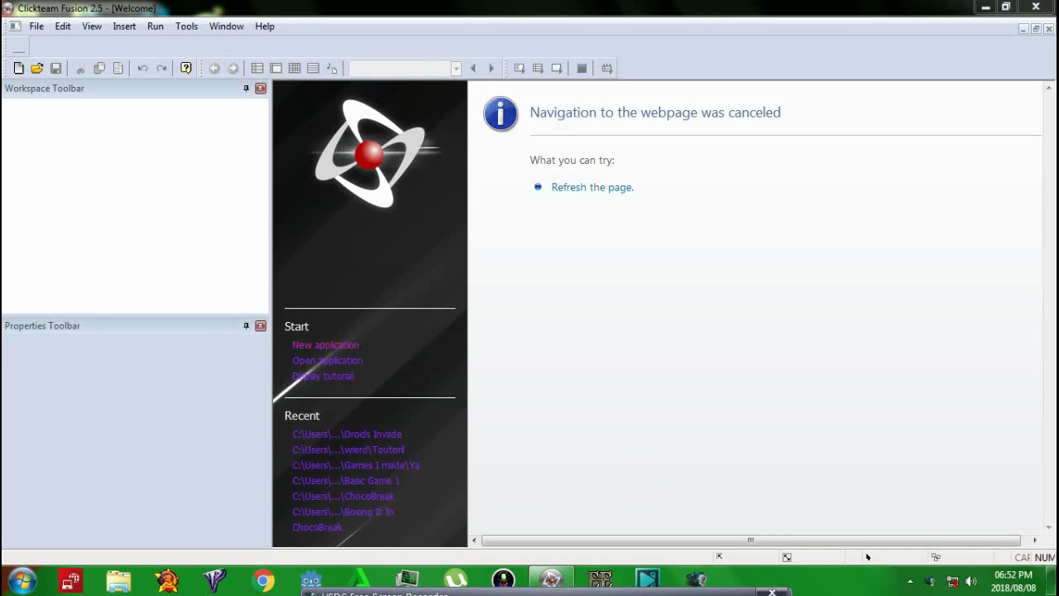
Create a new application and add two extra frames, Frame 2 and Frame 3.
key("ctrl+n")
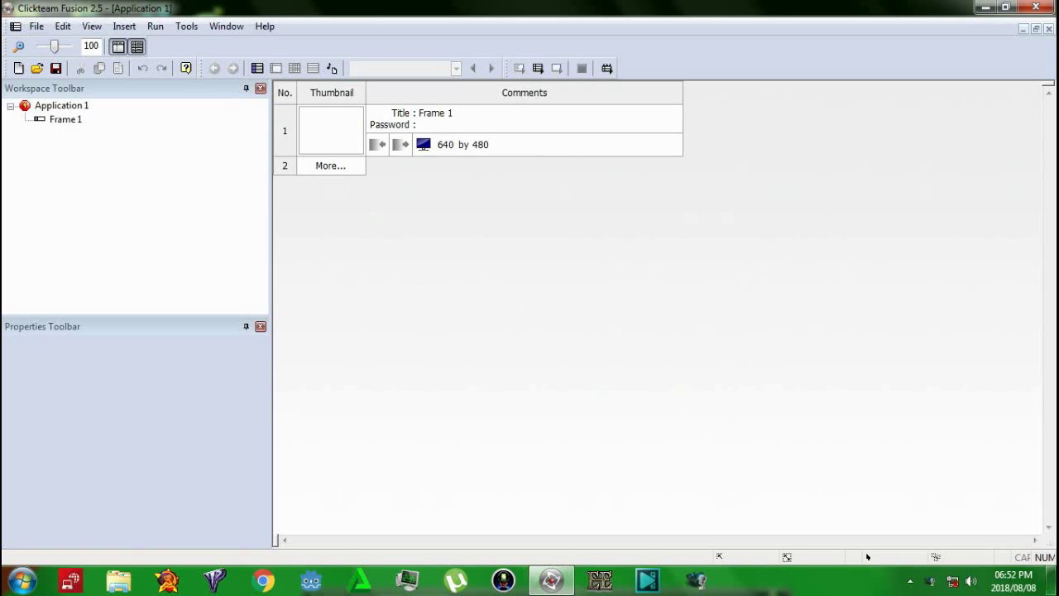
key("Insert")
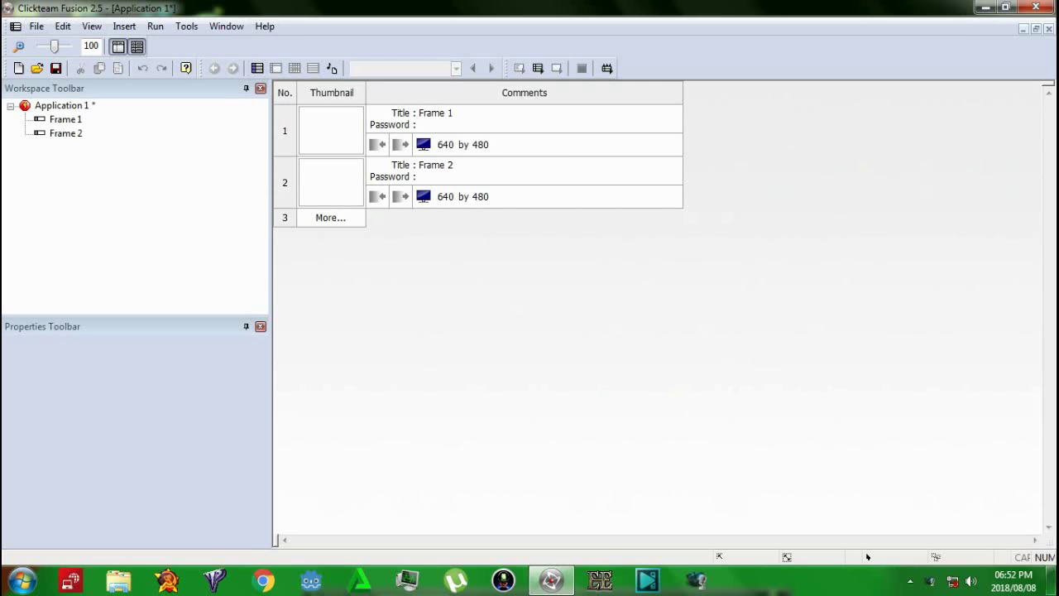
key("Insert")
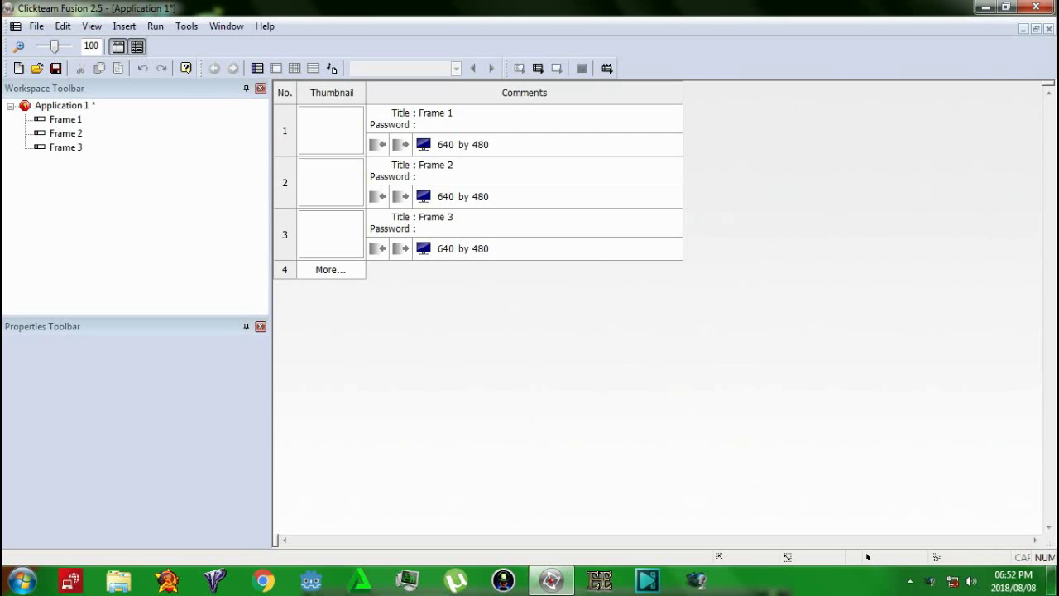
Open Frame 1 in the frame editor and examine its canvas area and frame properties.
double_click(331, 130)
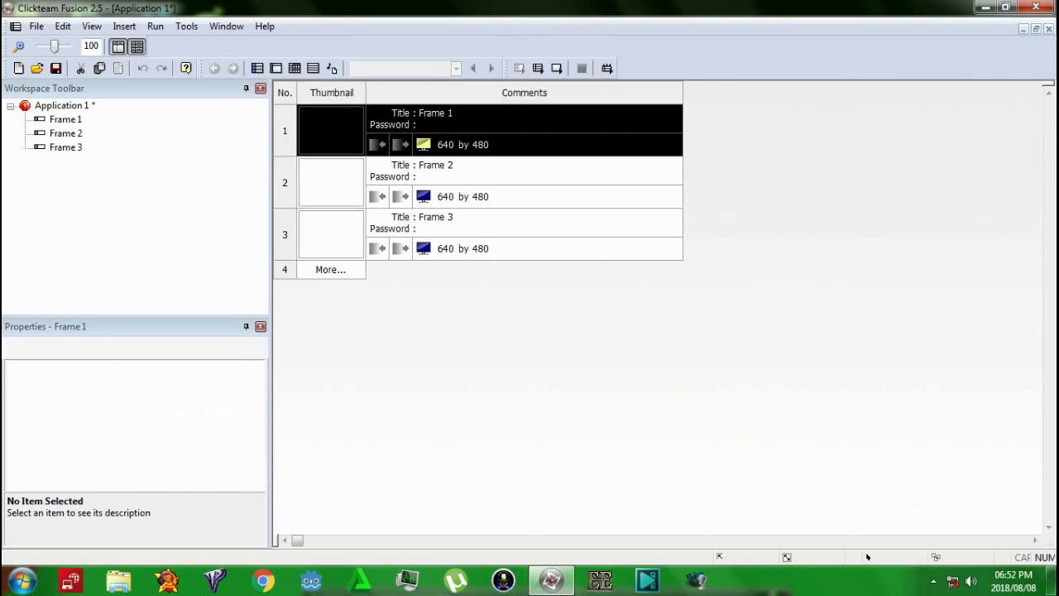
scroll(720, 259, "down", 2)
scroll(649, 315, "up", 1)
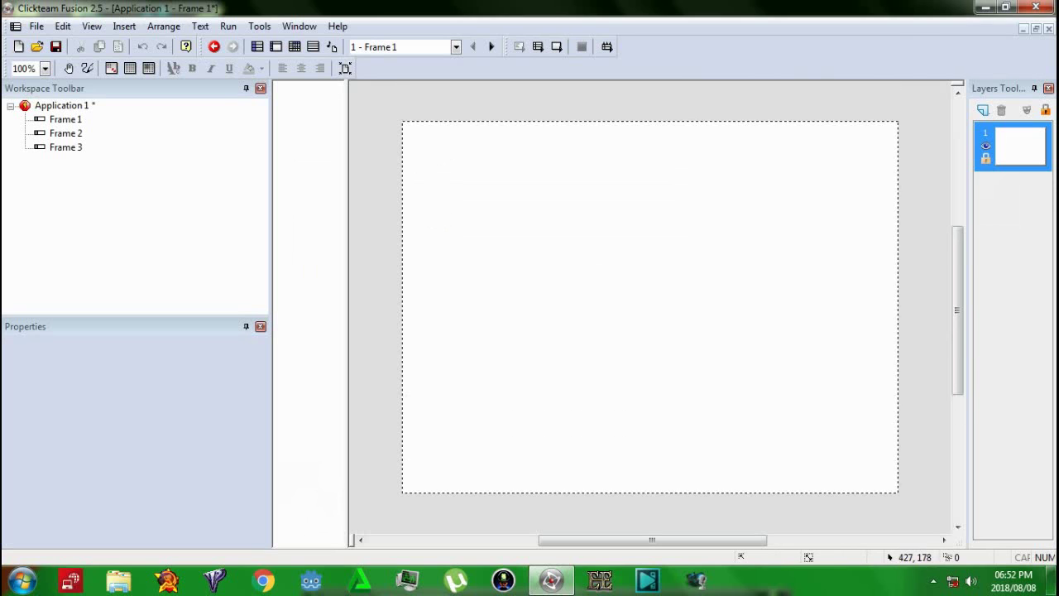
left_click_drag(413, 119, 926, 495)
left_click(39, 118)
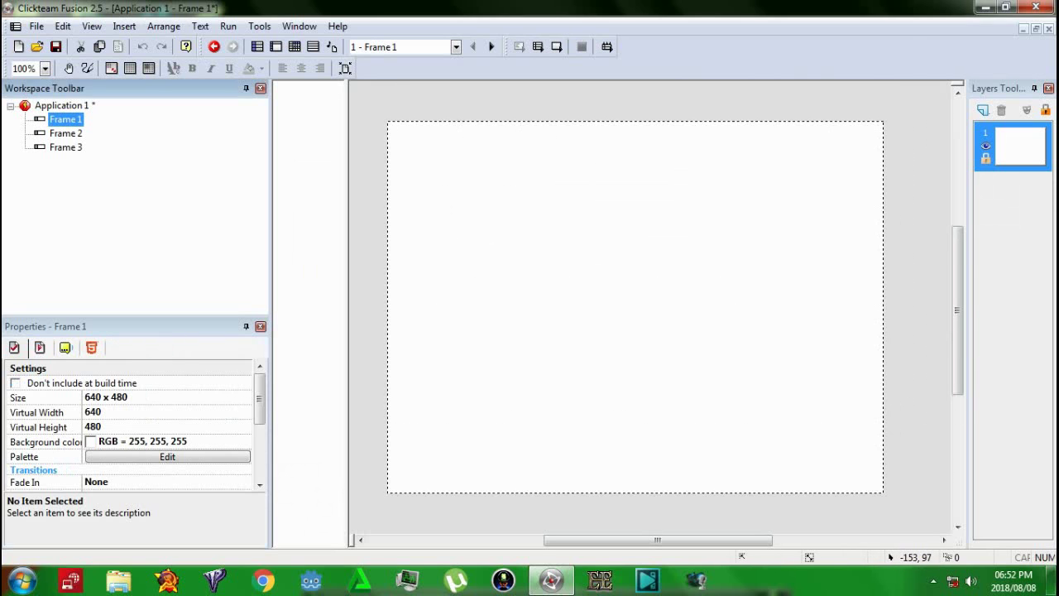
left_click_drag(549, 227, 673, 211)
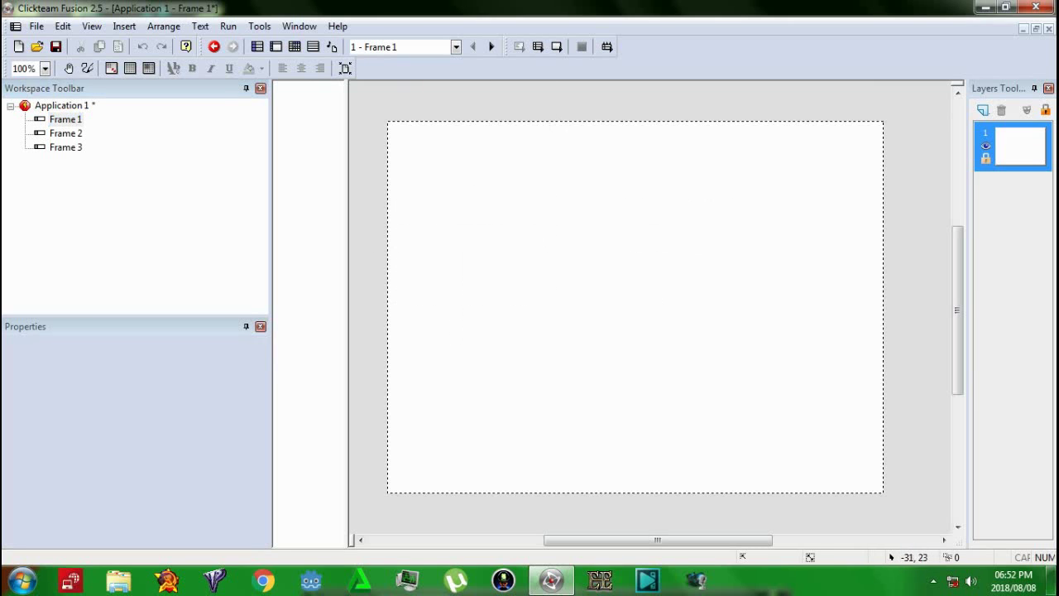
left_click_drag(380, 109, 900, 514)
Open Frame 2 in the frame editor.
double_click(57, 133)
left_click_drag(502, 271, 728, 219)
left_click_drag(514, 268, 819, 298)
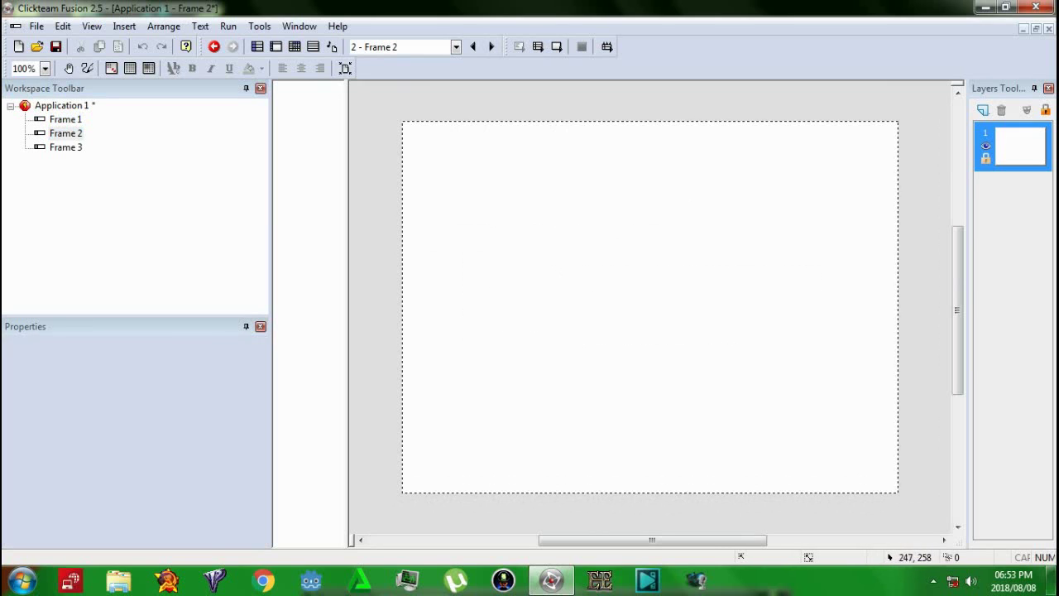
Insert an Active object into Frame 2 at about 280, 167, slightly above the frame's centre.
right_click(617, 303)
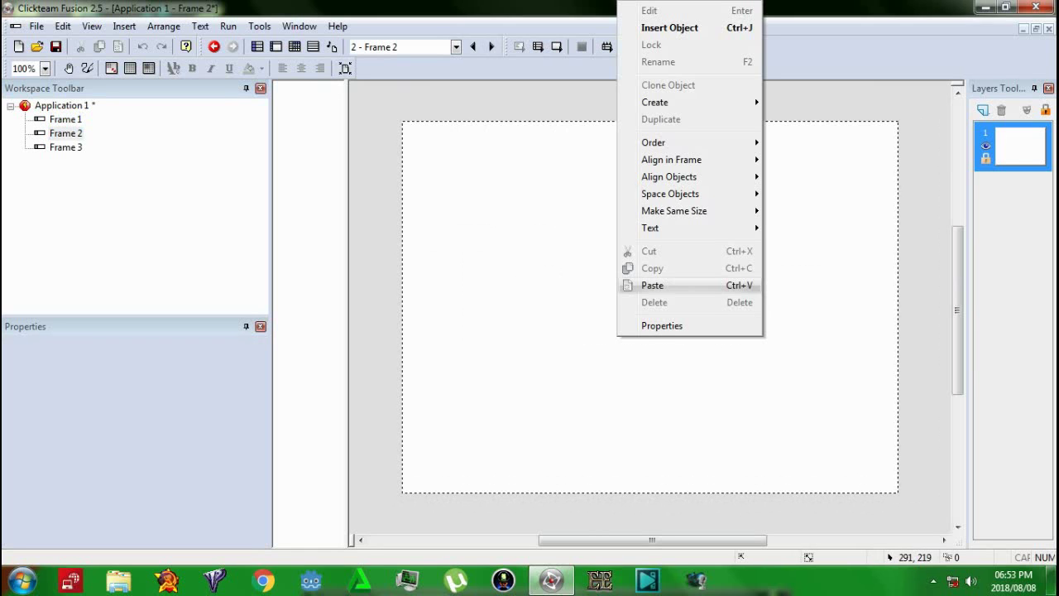
left_click(669, 28)
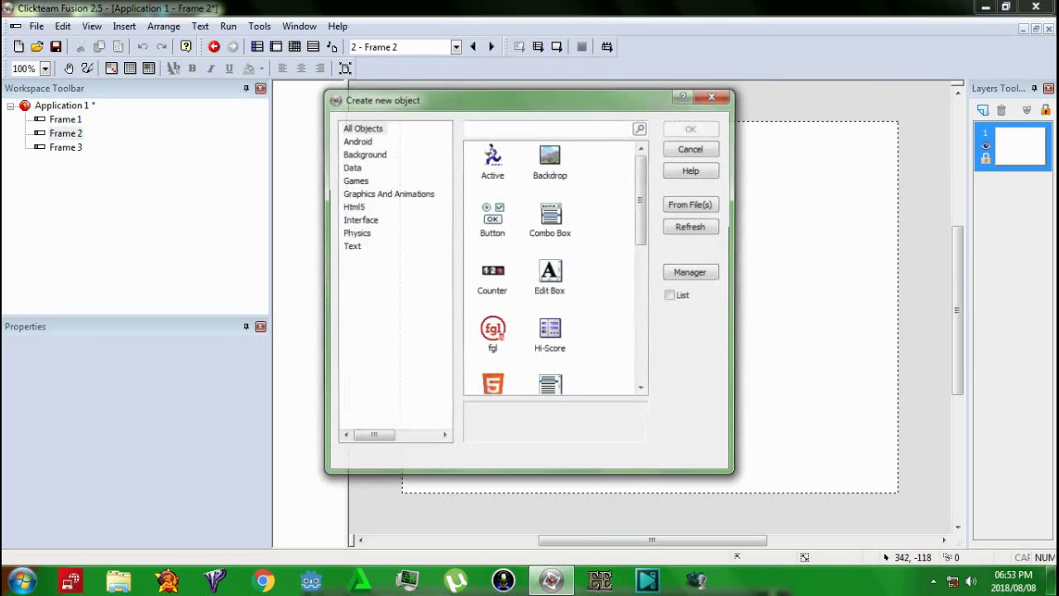
left_click(492, 158)
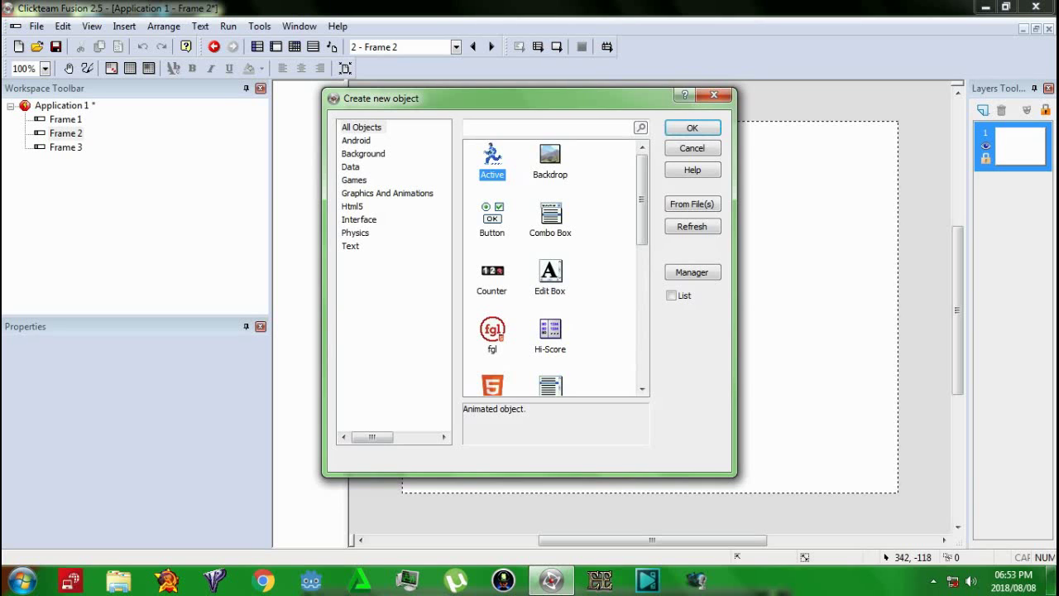
left_click(691, 128)
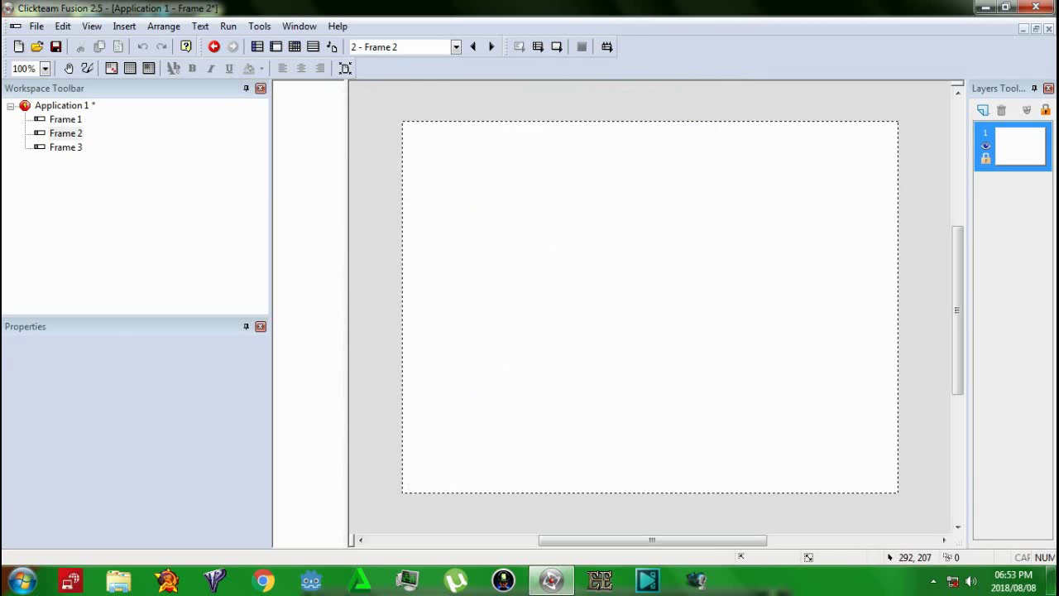
left_click(645, 293)
mouse_move(645, 293)
left_mouse_down()
mouse_move(663, 302)
mouse_move(647, 276)
left_mouse_up()
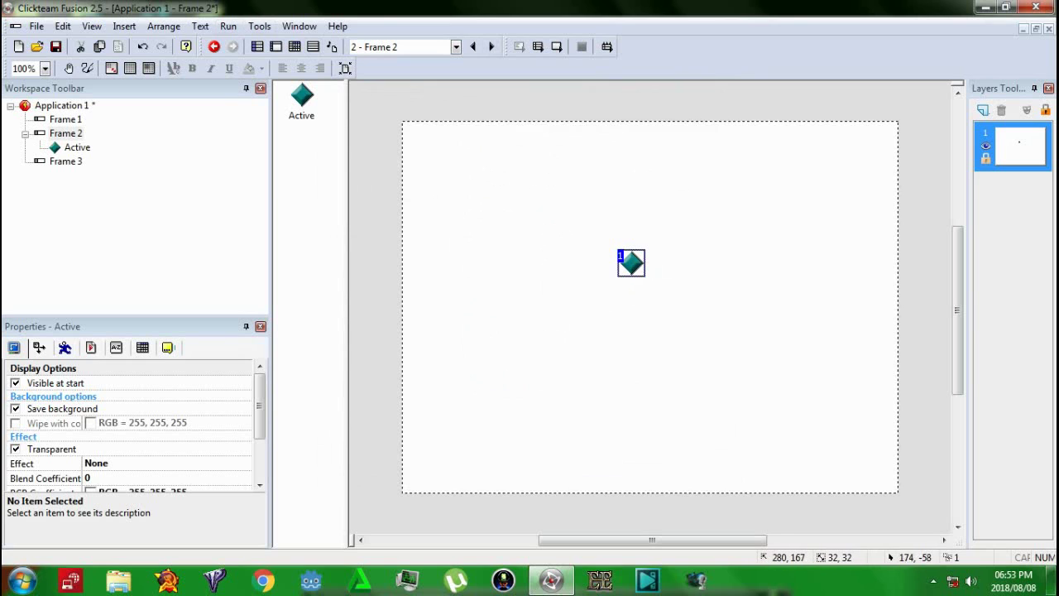
Set the Active object's movement type to Eight Directions.
left_click(65, 348)
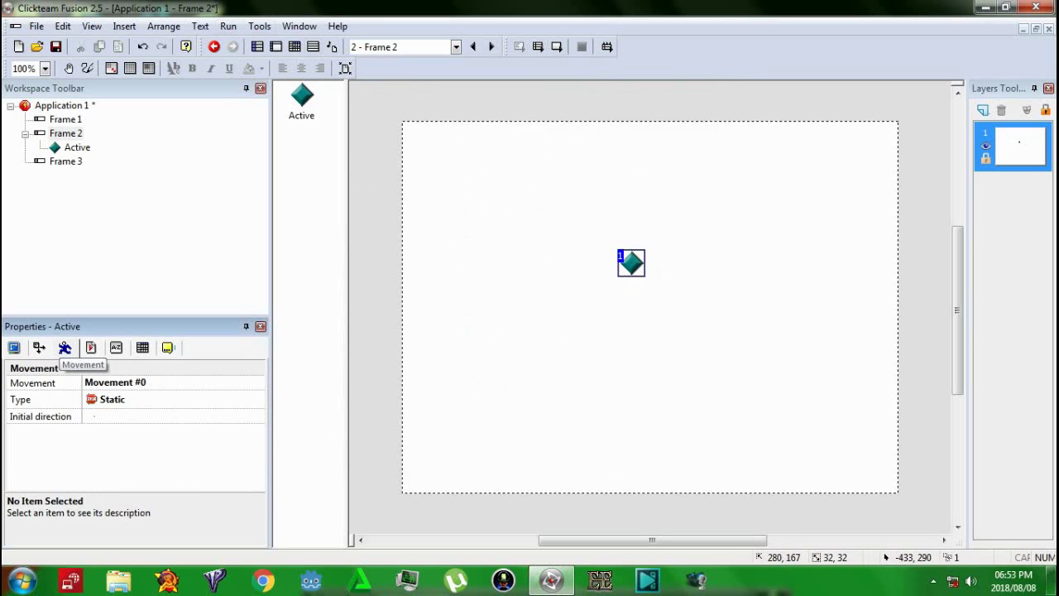
left_click(124, 398)
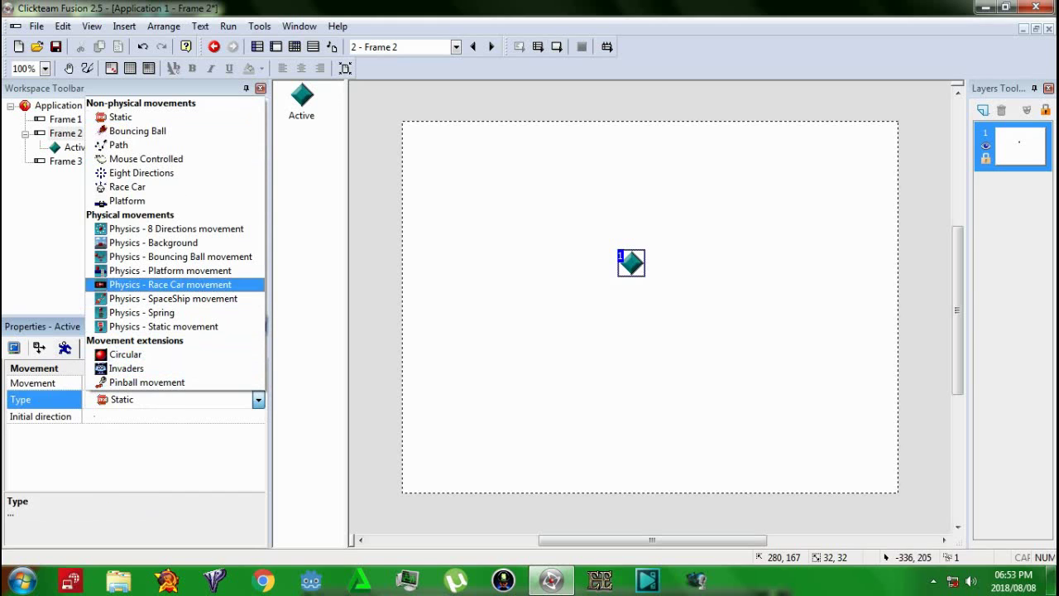
left_click(141, 172)
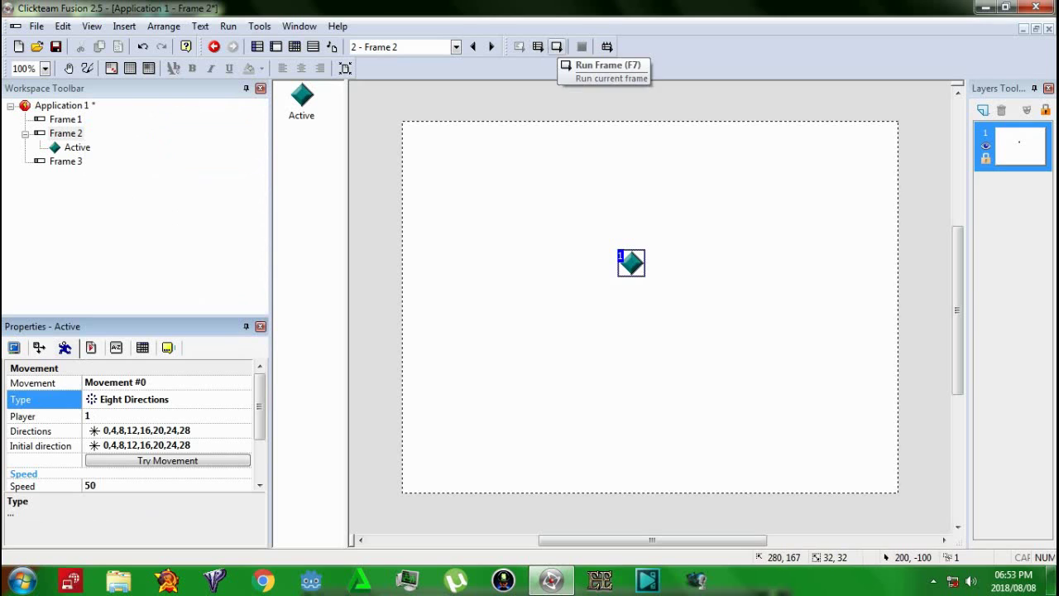
Run the current frame, steer the Active object around in all directions to test its movement, and close the test window.
left_click(556, 47)
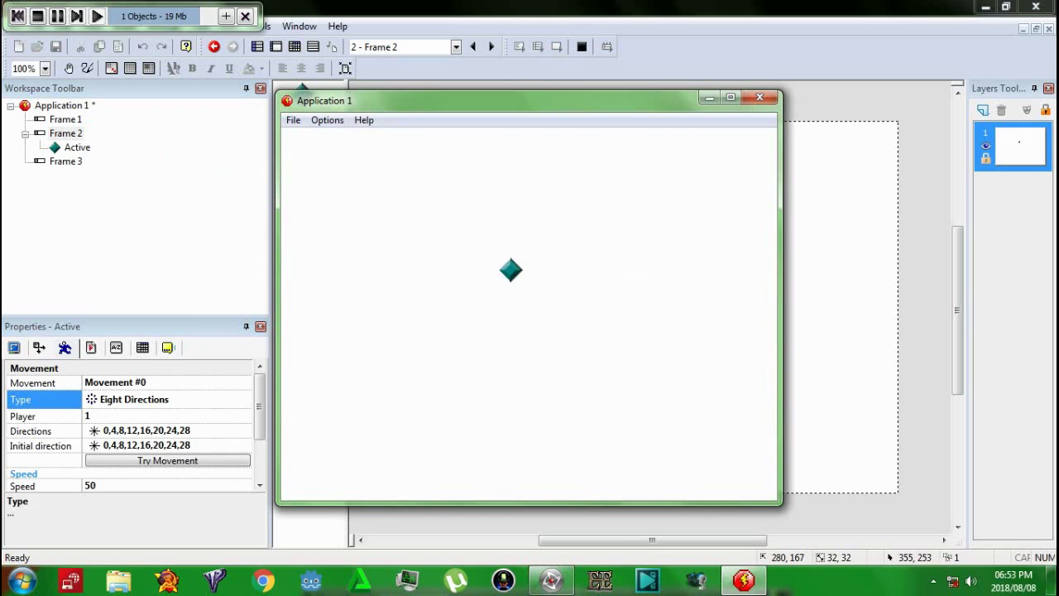
key("Right")
key("Down")
key("Left")
key("Up")
key("Right")
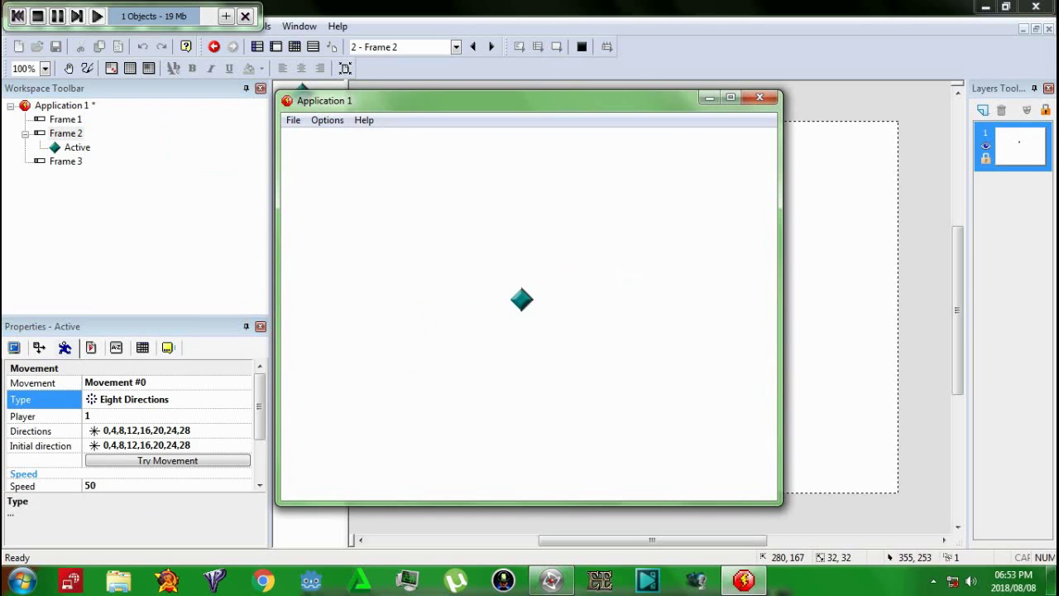
key("Down")
key("Left")
key("Up")
key("Right")
key("Down")
key("Left")
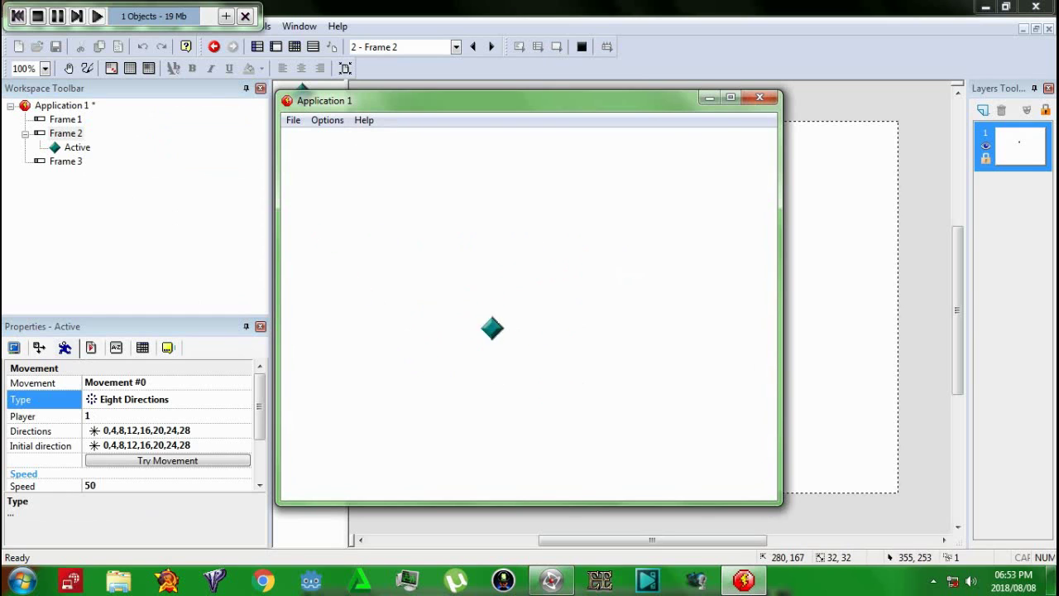
key("Right")
key("Down")
key("Left")
key("Up")
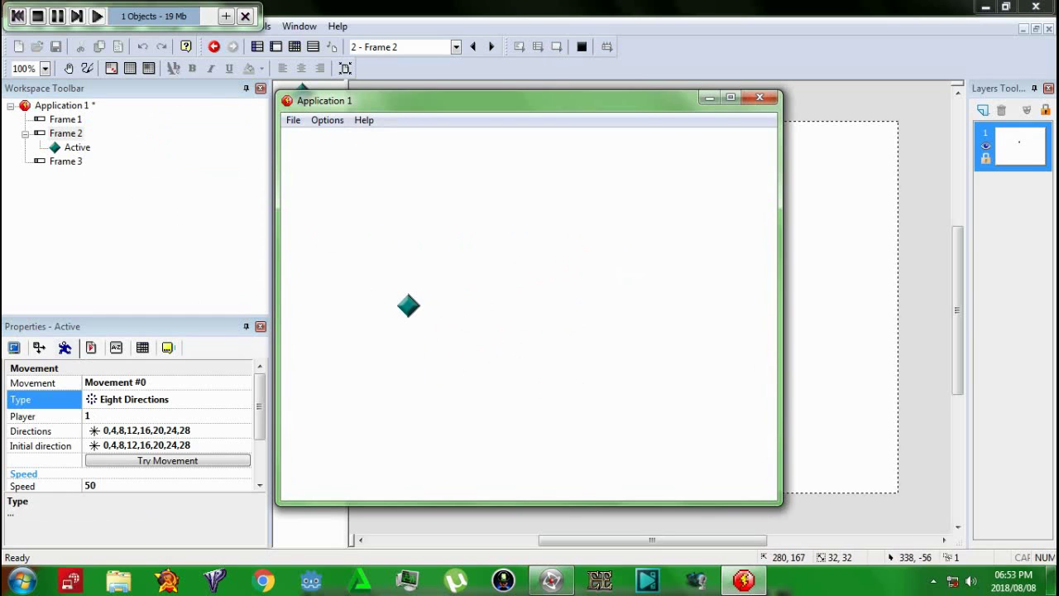
left_click(761, 97)
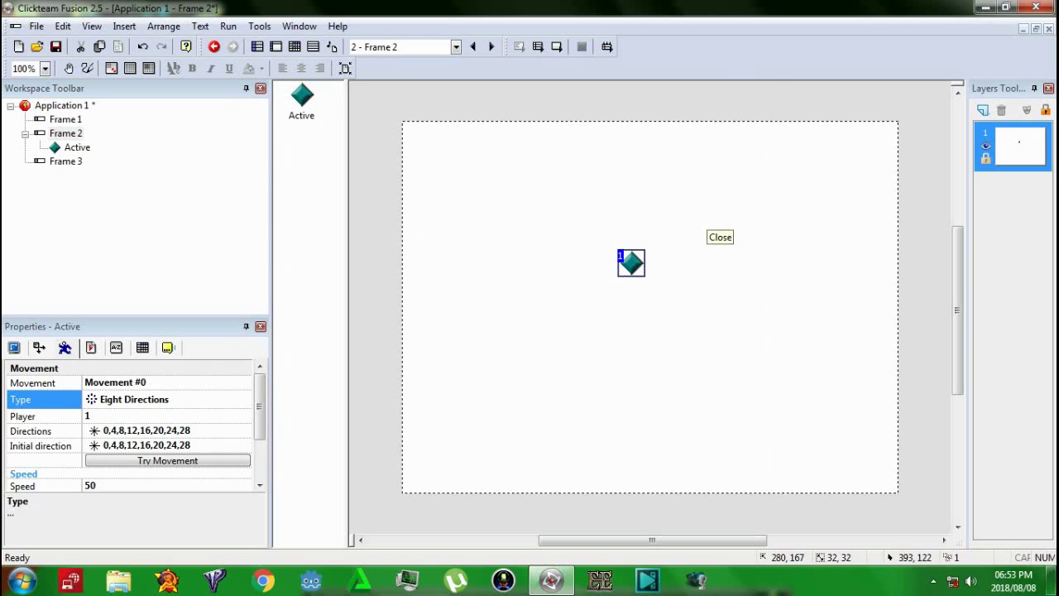
Delete the Active object from Frame 2.
left_click_drag(632, 262, 642, 313)
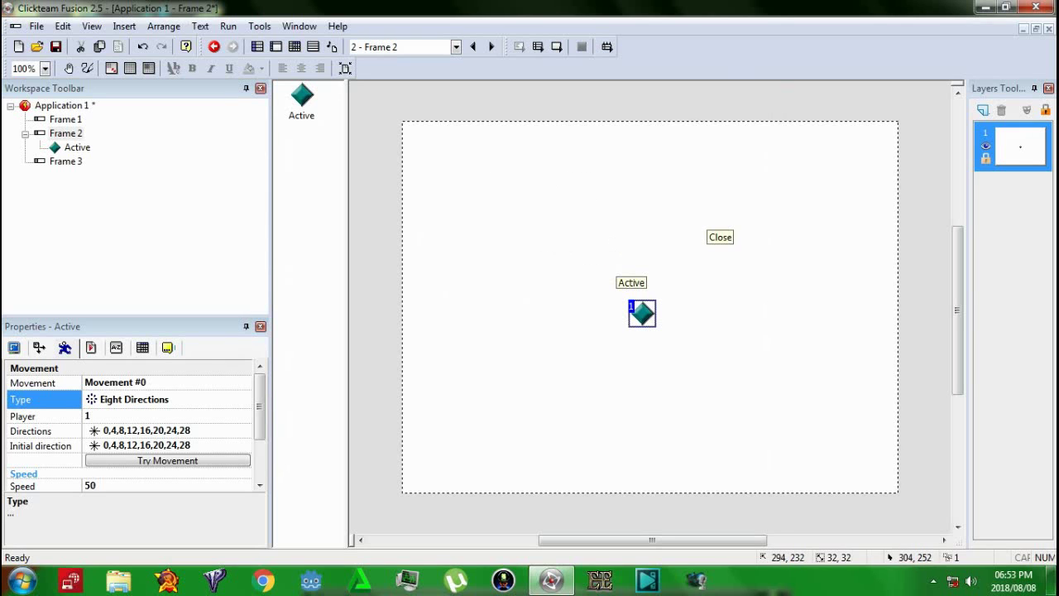
key("Delete")
Insert a Quick Backdrop object into Frame 2 at about 78, 68.
right_click(637, 290)
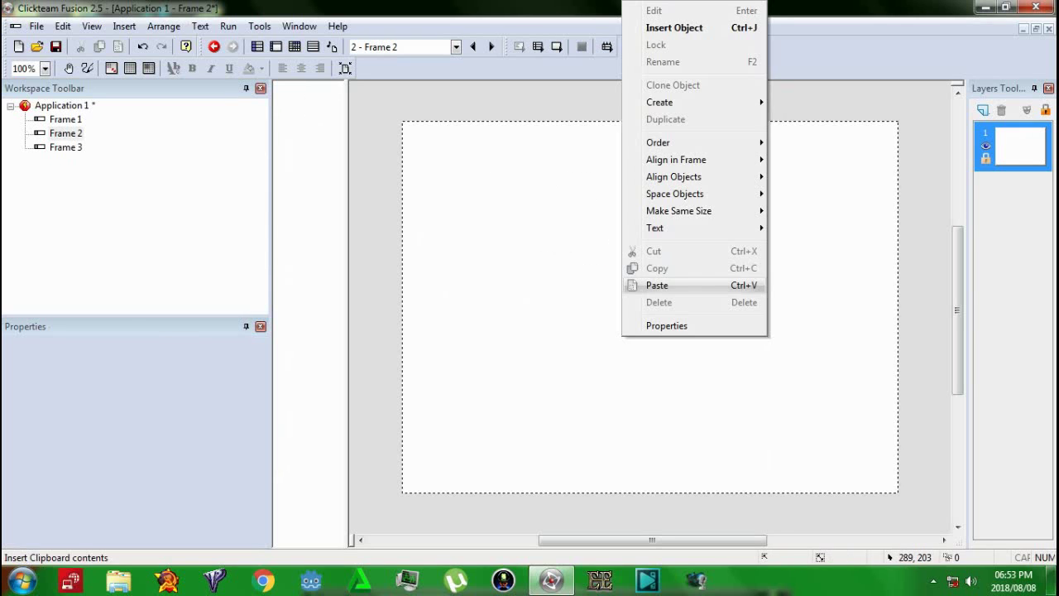
left_click(695, 27)
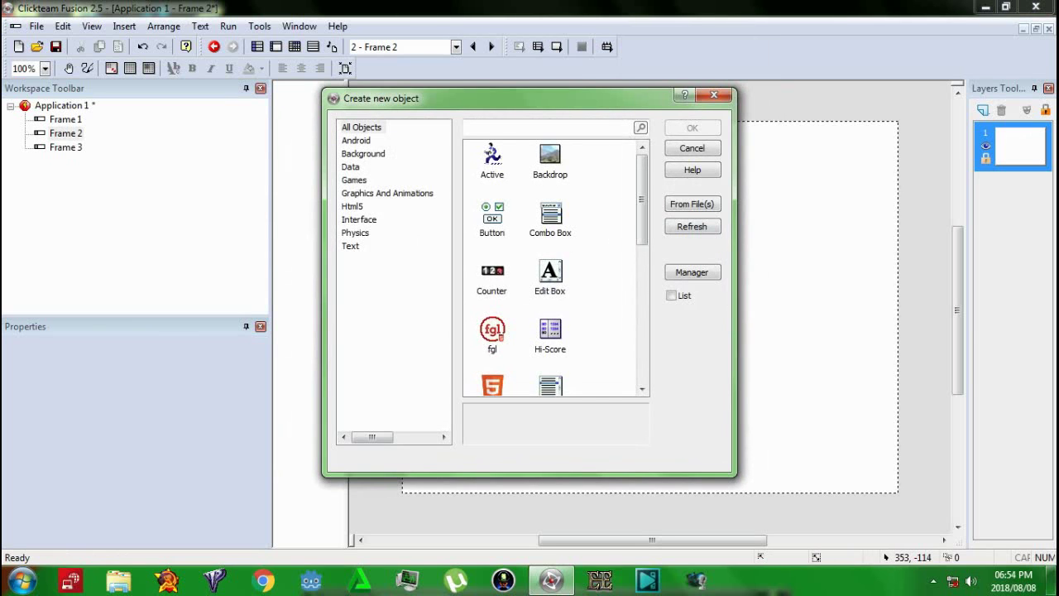
left_click(550, 159)
scroll(552, 385, "down", 6)
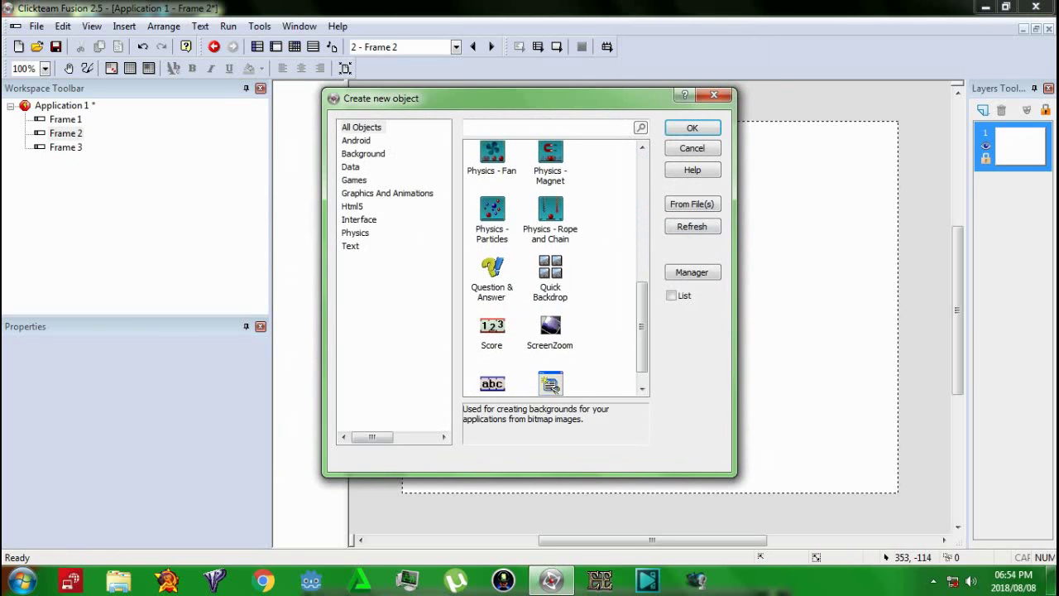
left_click(550, 273)
left_click(692, 127)
left_click(501, 213)
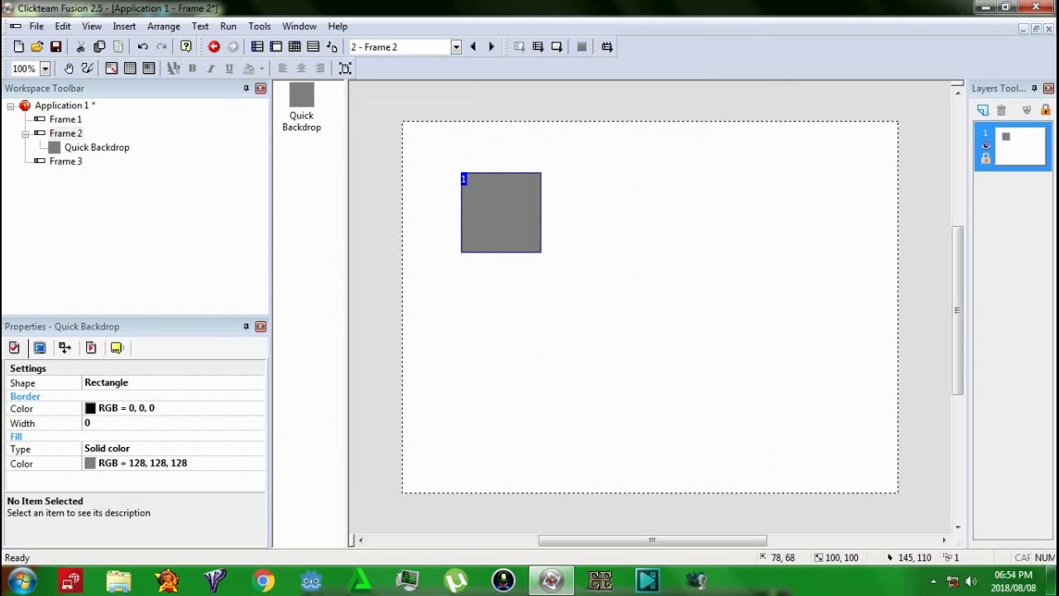
Move the Quick Backdrop into the frame's top-left corner, at about 1, 3.
left_click_drag(514, 207, 456, 156)
key("Right")
key("Right")
key("Right")
key("Right")
key("Right")
key("Down")
key("Down")
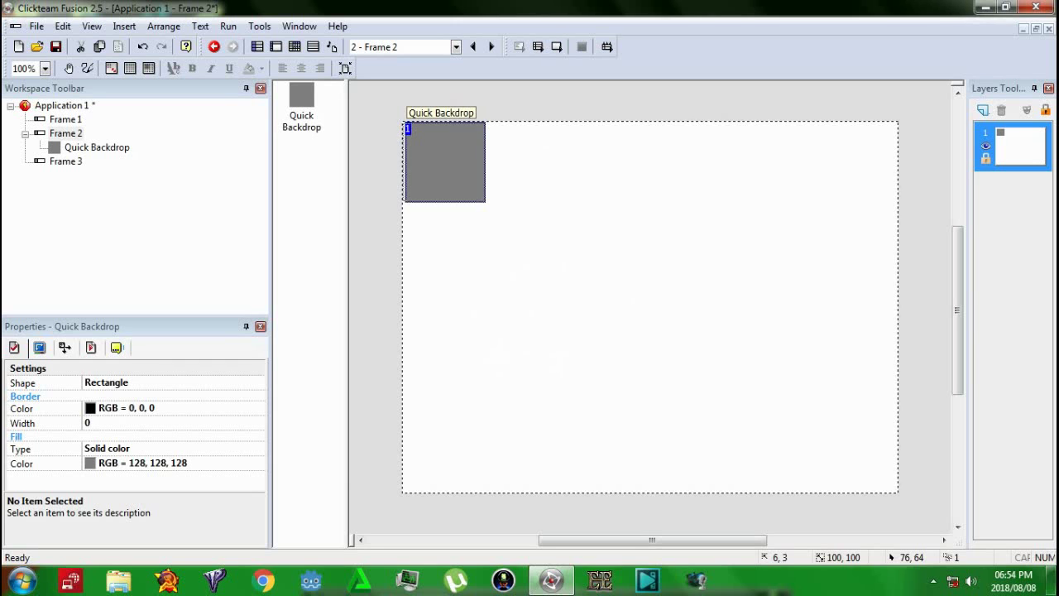
key("Left")
key("Left")
key("Left")
key("Left")
key("Left")
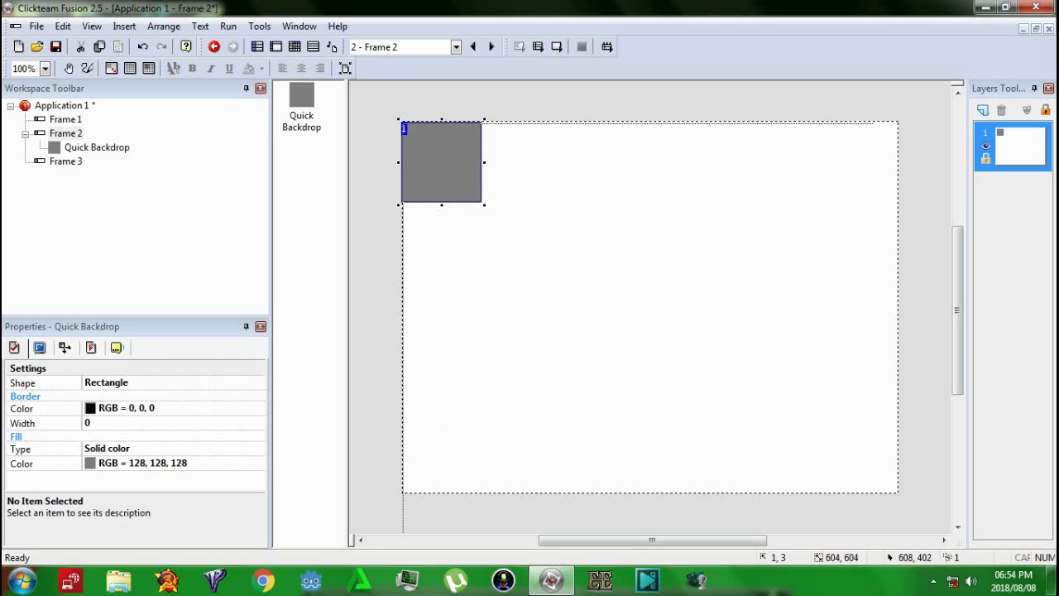
Resize the Quick Backdrop to about 636 by 475 so it covers the whole frame.
left_click_drag(900, 530, 709, 429)
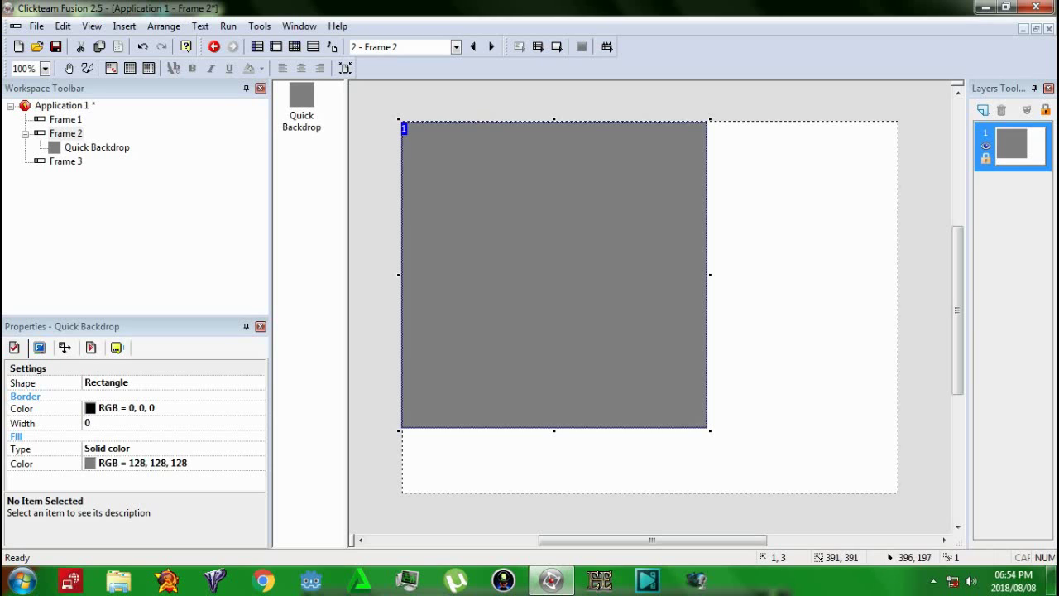
left_click_drag(709, 273, 898, 274)
left_click_drag(650, 431, 655, 494)
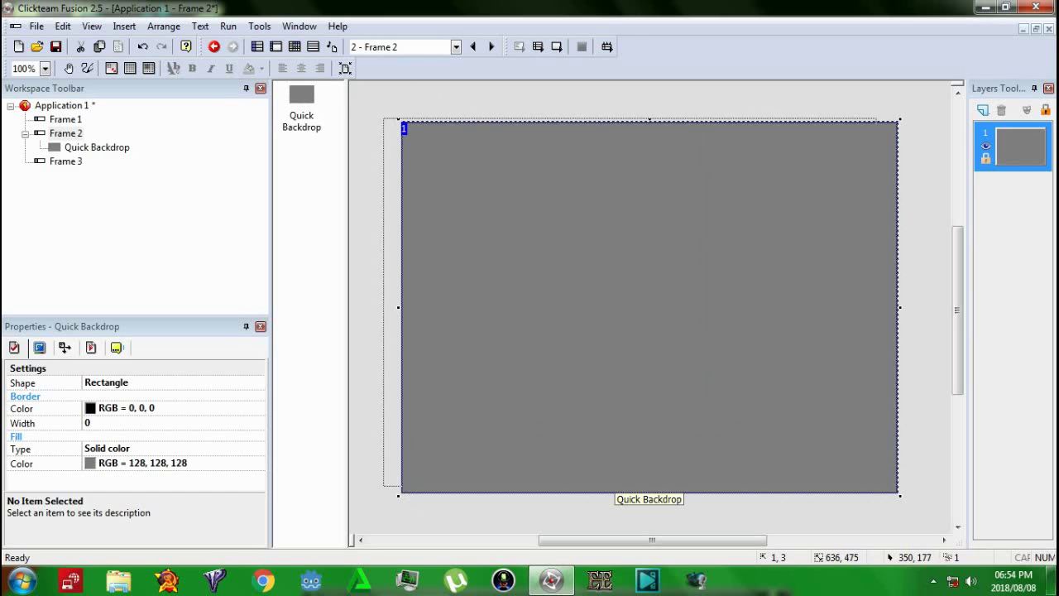
Delete the full-frame Quick Backdrop from Frame 2.
left_click_drag(692, 268, 672, 243)
key("Delete")
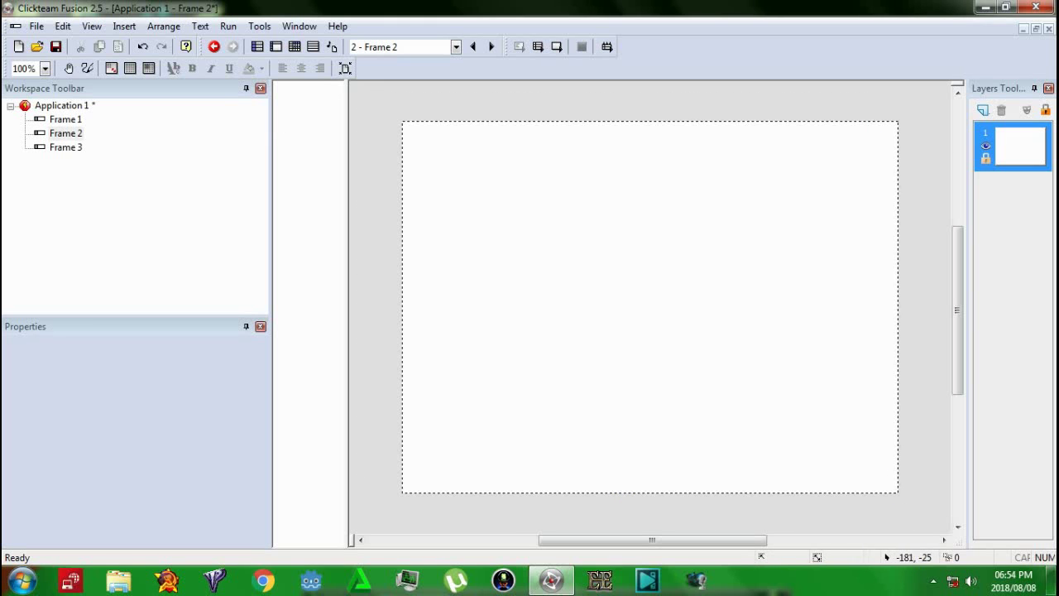
Insert a new Quick Backdrop object into Frame 2 at about 179, 130.
right_click(491, 222)
left_click(529, 249)
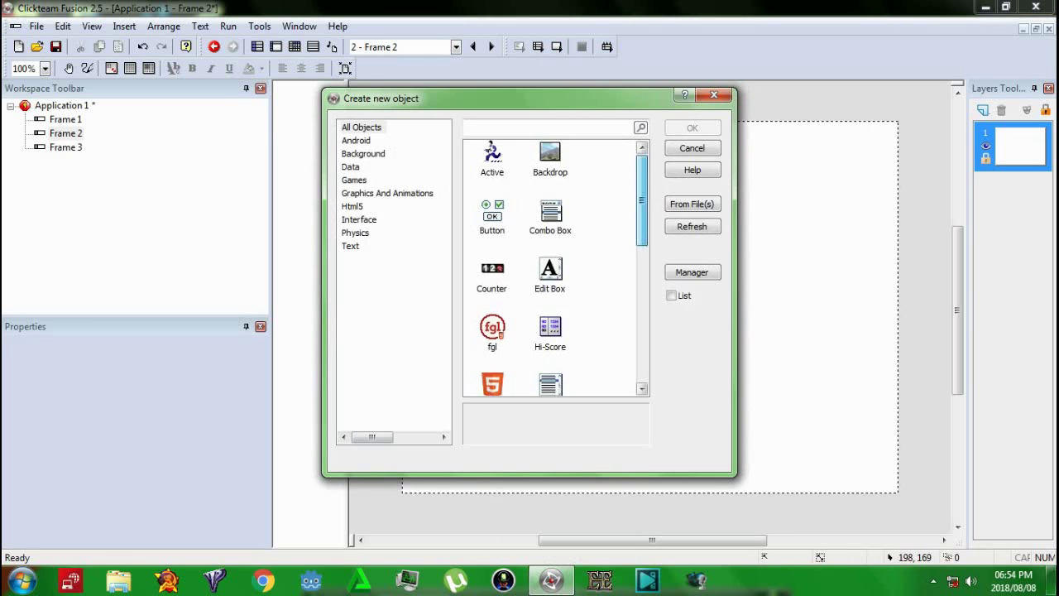
scroll(550, 248, "down", 10)
left_click(550, 248)
left_click(692, 128)
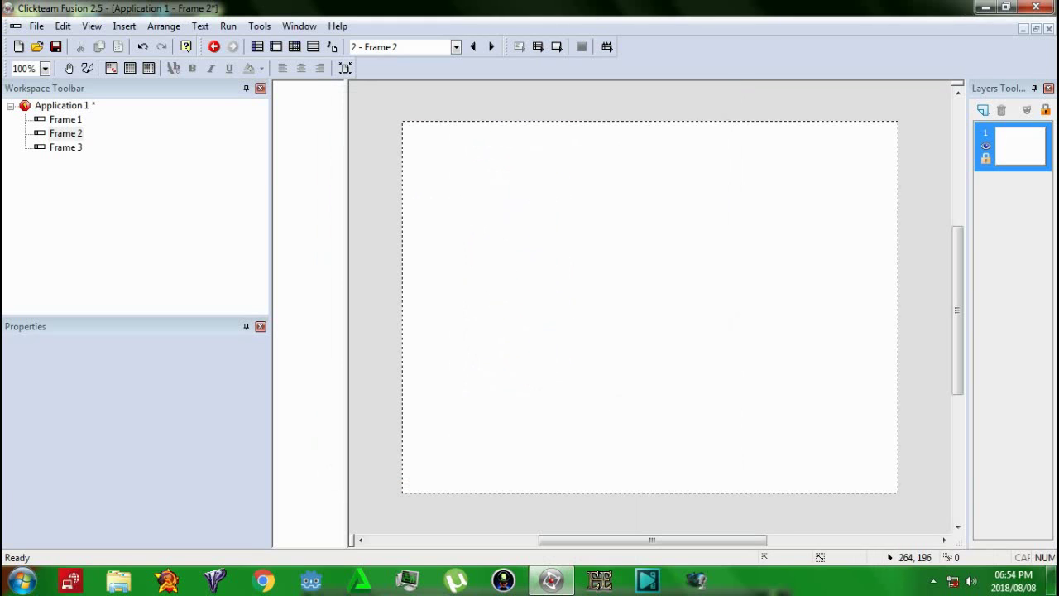
left_click(542, 224)
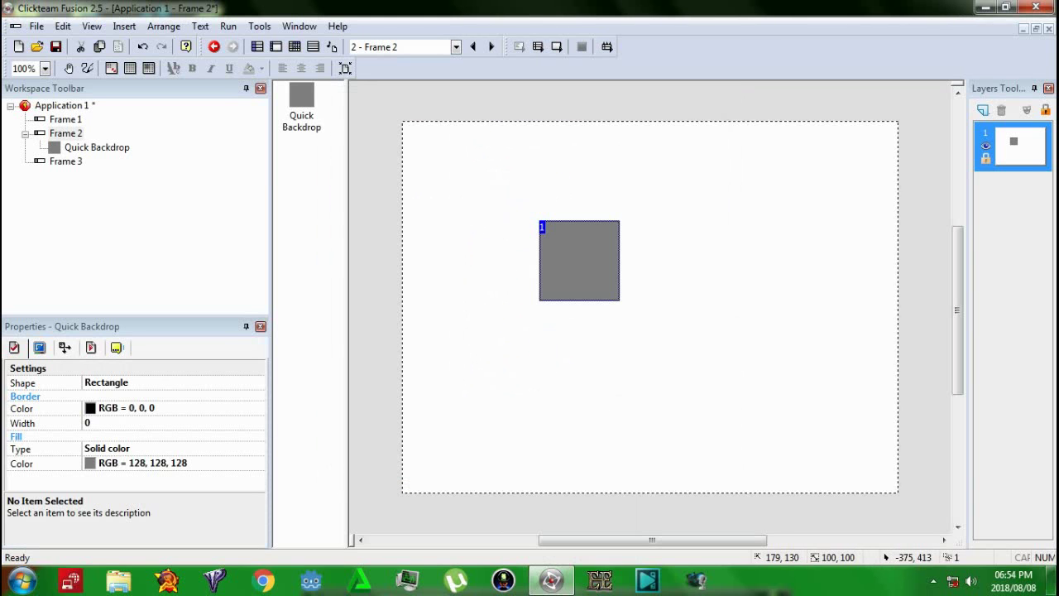
Set the Quick Backdrop's fill type to Motif and clear its default pattern image to a blank canvas.
left_click(91, 449)
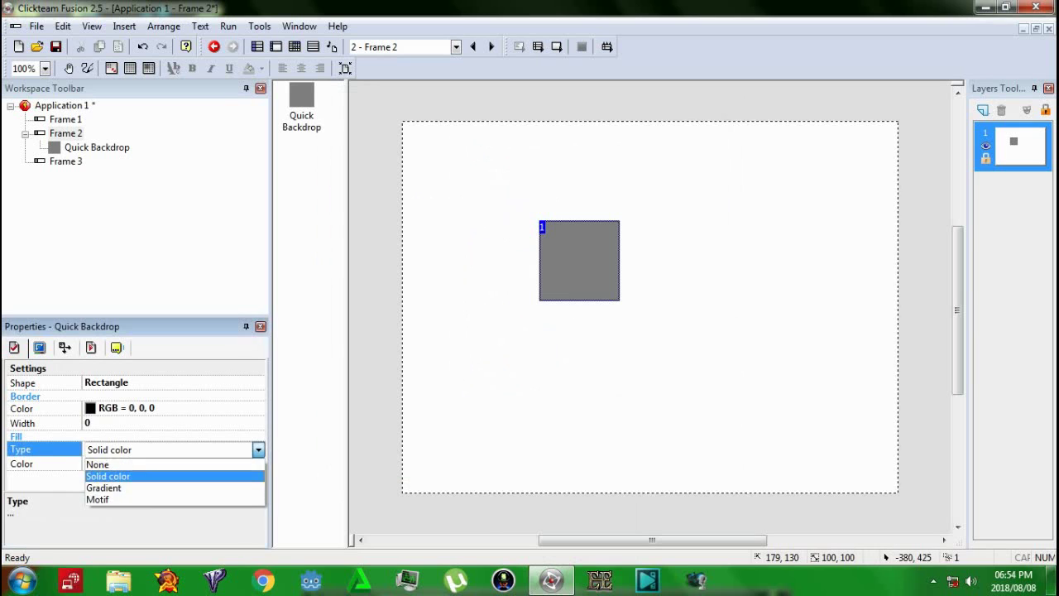
left_click(97, 499)
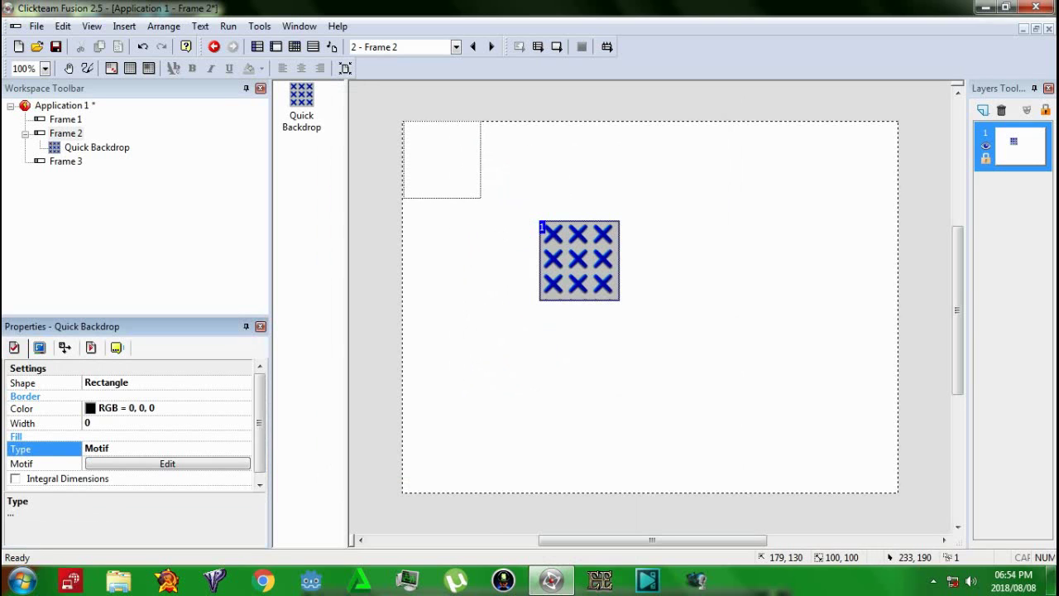
left_click(167, 463)
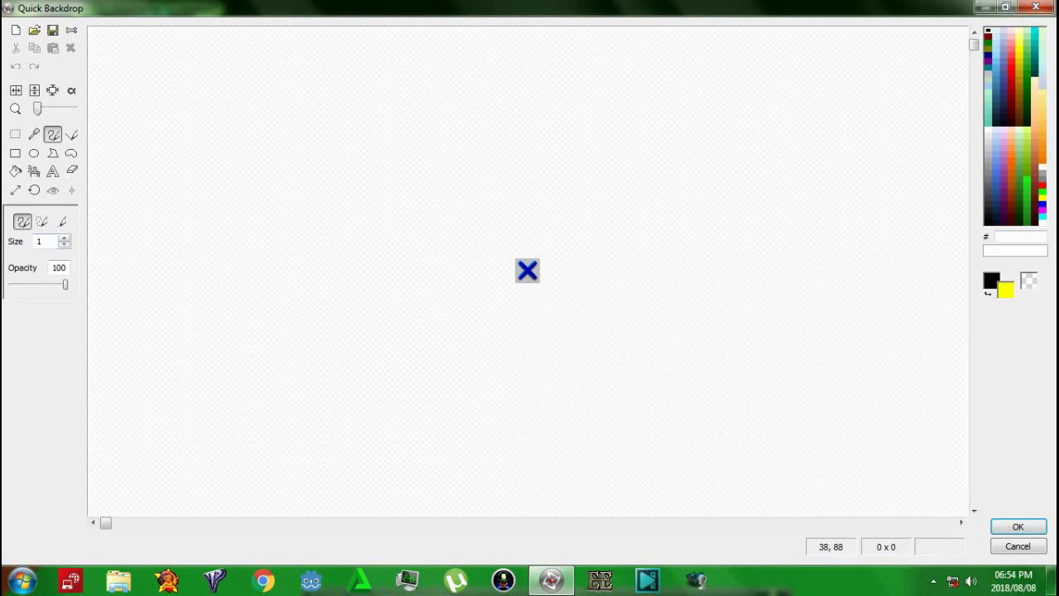
scroll(474, 225, "up", 5)
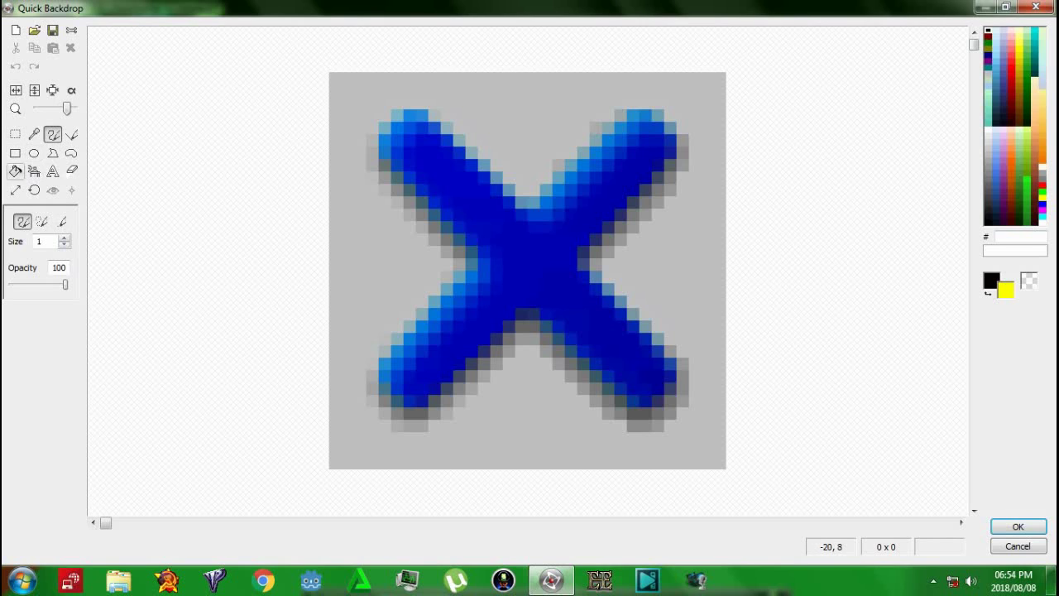
left_click(15, 30)
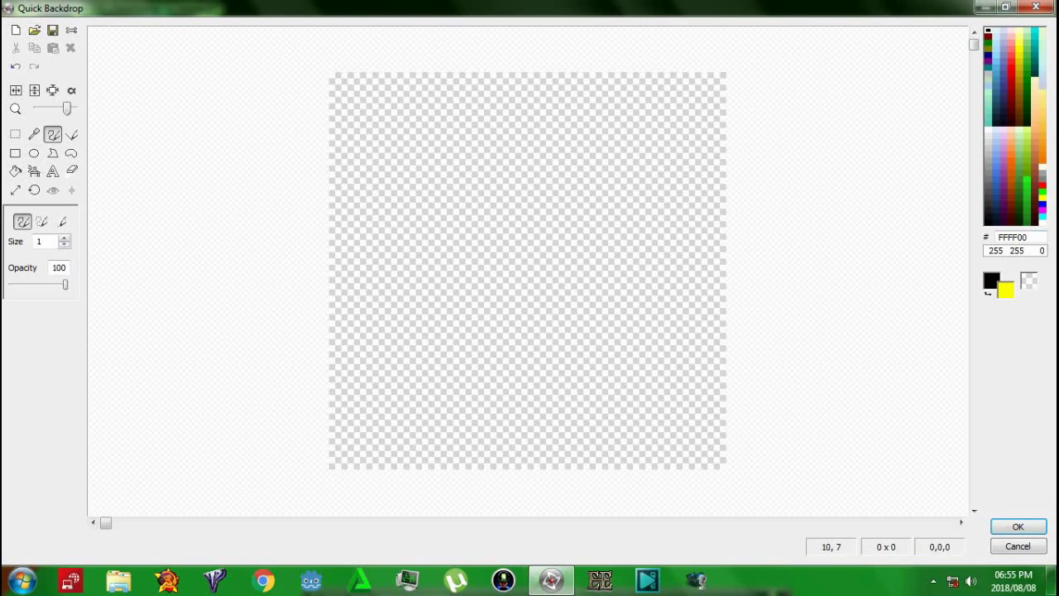
Paint freehand strokes across the blank motif image in yellow FFFF00 and then in sandy F7D76B.
mouse_move(374, 76)
left_mouse_down()
mouse_move(332, 141)
mouse_move(589, 258)
mouse_move(349, 109)
mouse_move(649, 375)
mouse_move(323, 114)
mouse_move(360, 350)
mouse_move(285, 288)
left_mouse_up()
mouse_move(529, 140)
left_mouse_down()
mouse_move(662, 140)
mouse_move(364, 273)
mouse_move(711, 455)
left_mouse_up()
left_click(1042, 110)
mouse_move(608, 426)
left_mouse_down()
mouse_move(509, 153)
mouse_move(718, 240)
mouse_move(718, 451)
mouse_move(620, 278)
mouse_move(763, 22)
left_mouse_up()
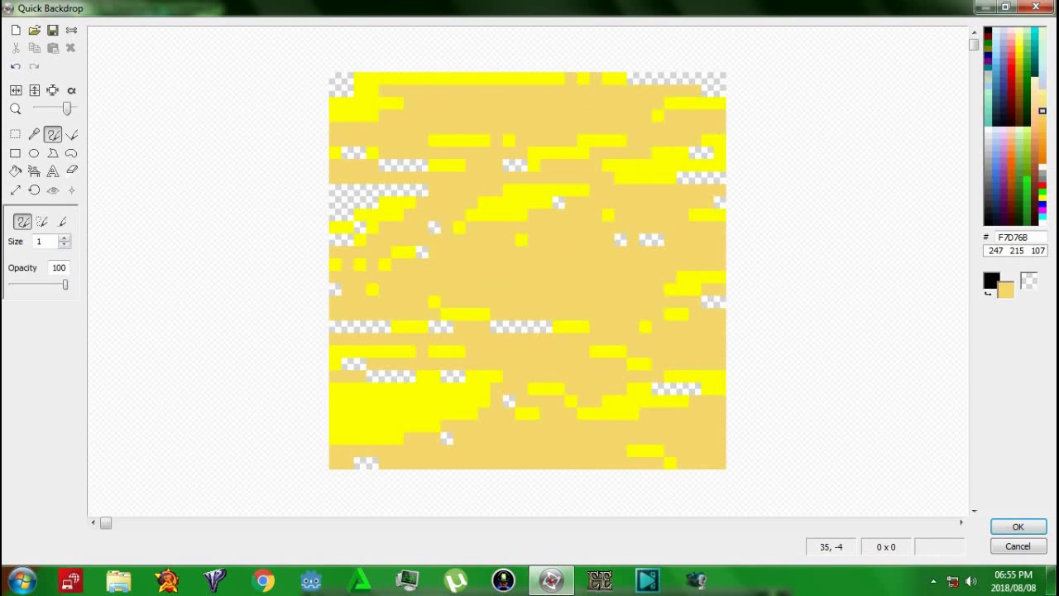
Paint over the rest of the motif image with light yellow F7E787 strokes and apply the pattern.
left_click(1041, 98)
mouse_move(480, 161)
left_mouse_down()
mouse_move(661, 125)
mouse_move(662, 211)
mouse_move(558, 413)
mouse_move(719, 290)
mouse_move(707, 177)
left_mouse_up()
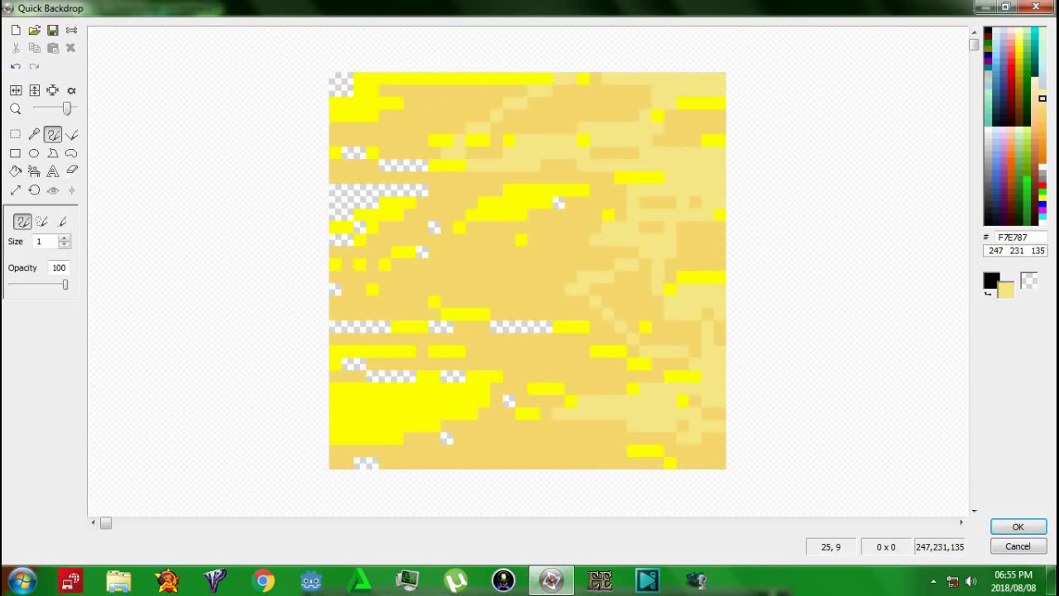
mouse_move(645, 189)
left_mouse_down()
mouse_move(463, 438)
mouse_move(372, 450)
mouse_move(434, 326)
mouse_move(372, 326)
mouse_move(360, 137)
mouse_move(335, 79)
left_mouse_up()
mouse_move(397, 165)
left_mouse_down()
mouse_move(410, 276)
mouse_move(534, 214)
mouse_move(348, 326)
mouse_move(335, 289)
mouse_move(343, 459)
mouse_move(372, 463)
left_mouse_up()
left_click(1018, 526)
Place the Quick Backdrop at 0, 0 and enlarge it to about 639 by 480 to cover the frame.
left_click_drag(483, 202, 802, 387)
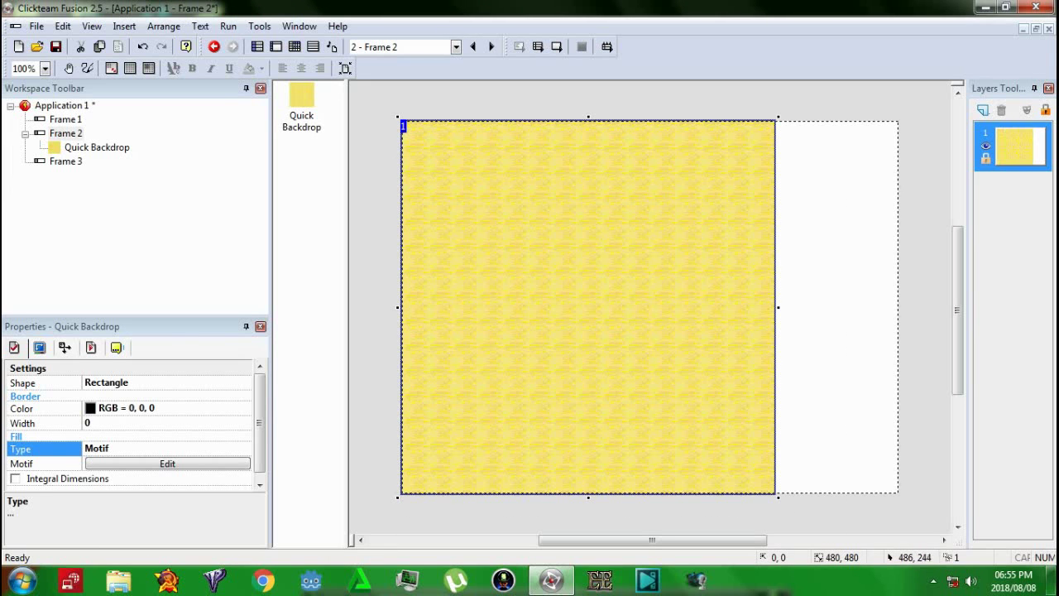
left_click_drag(778, 310, 898, 307)
Examine the Quick Backdrop's size and position values and the choices for its Obstacle Type.
left_click(64, 348)
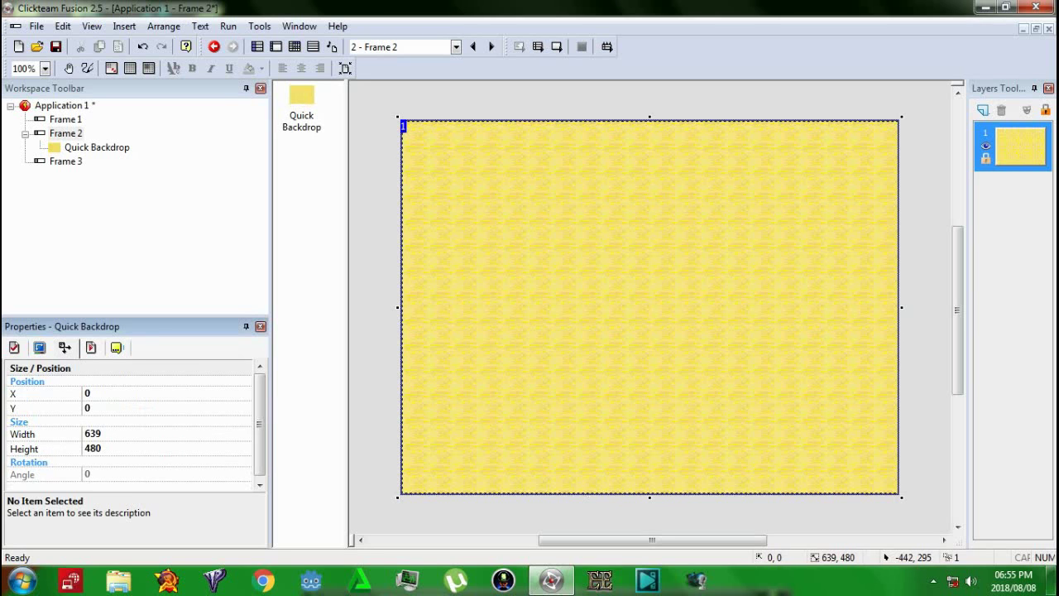
left_click(91, 348)
left_click(64, 348)
left_click(91, 348)
left_click(124, 394)
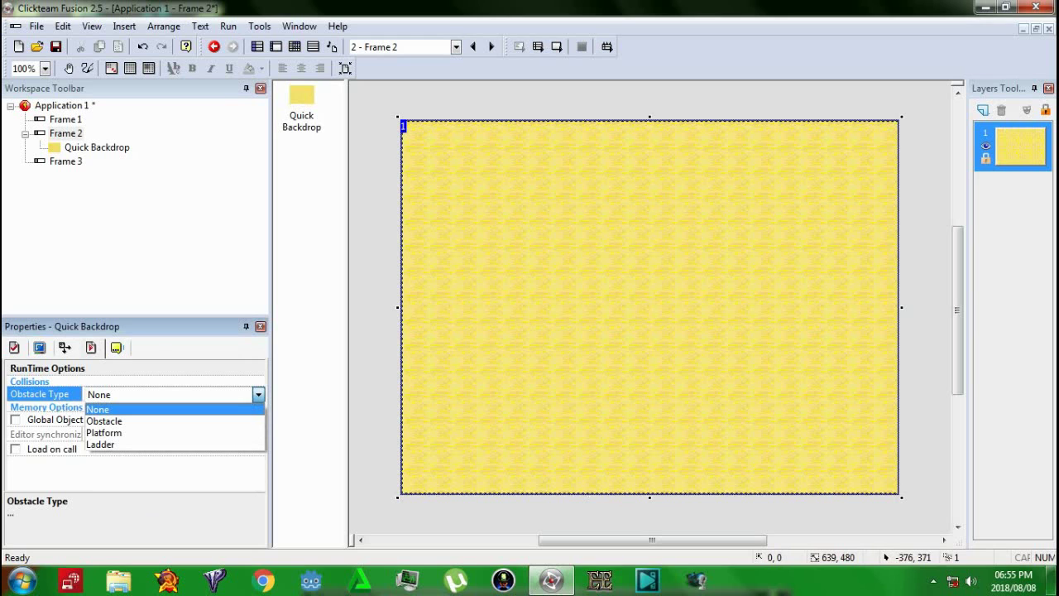
left_click(124, 394)
left_click(124, 394)
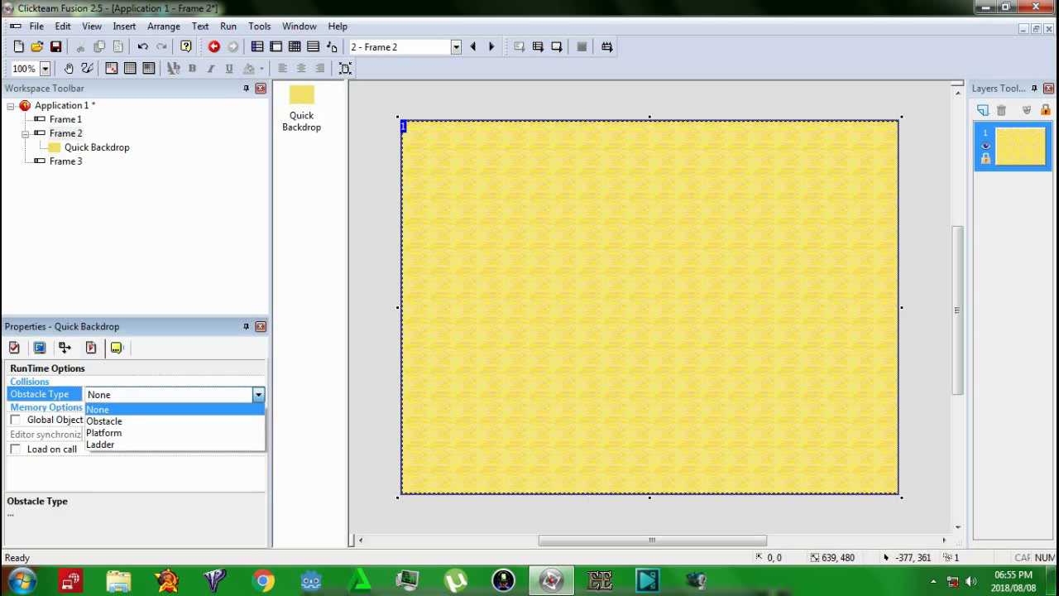
left_click(110, 398)
left_click(110, 399)
left_click(111, 398)
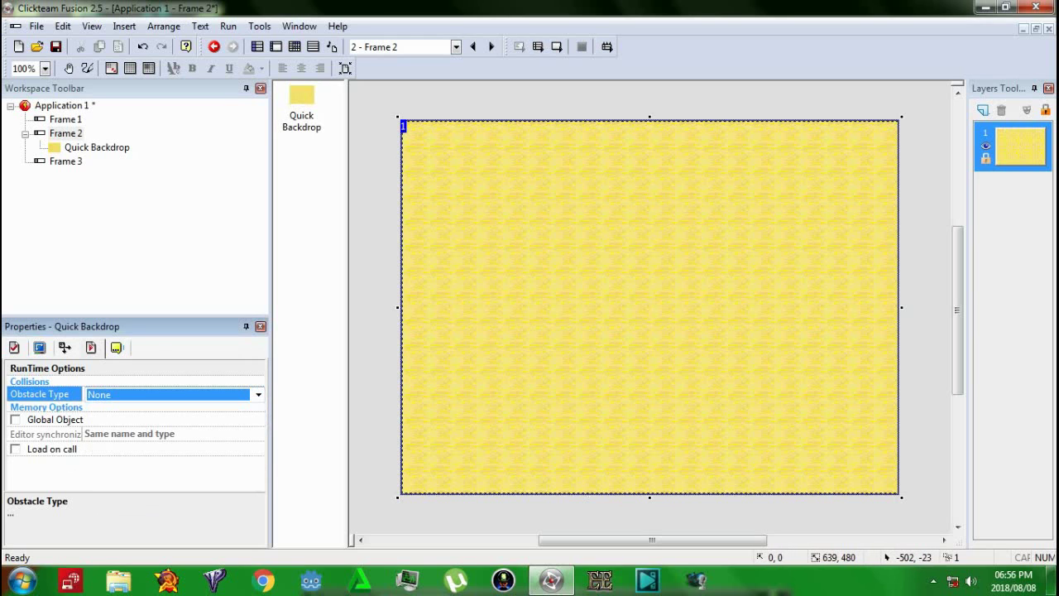
Insert a new Active object on top of the backdrop in Frame 2 at about 304, 158.
right_click(523, 212)
left_click(579, 240)
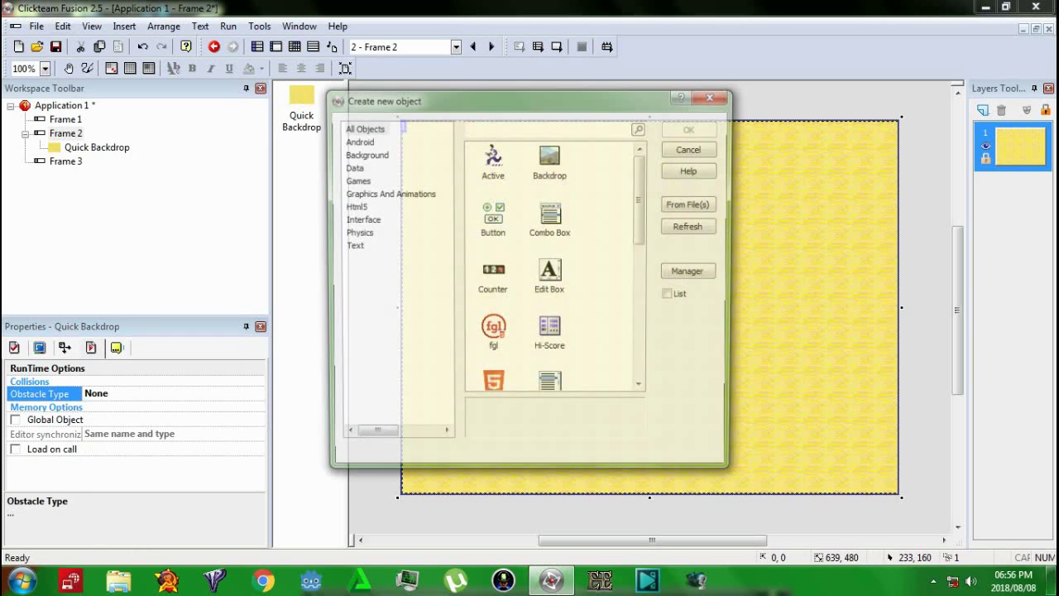
left_click(493, 162)
left_click(688, 130)
left_click(649, 256)
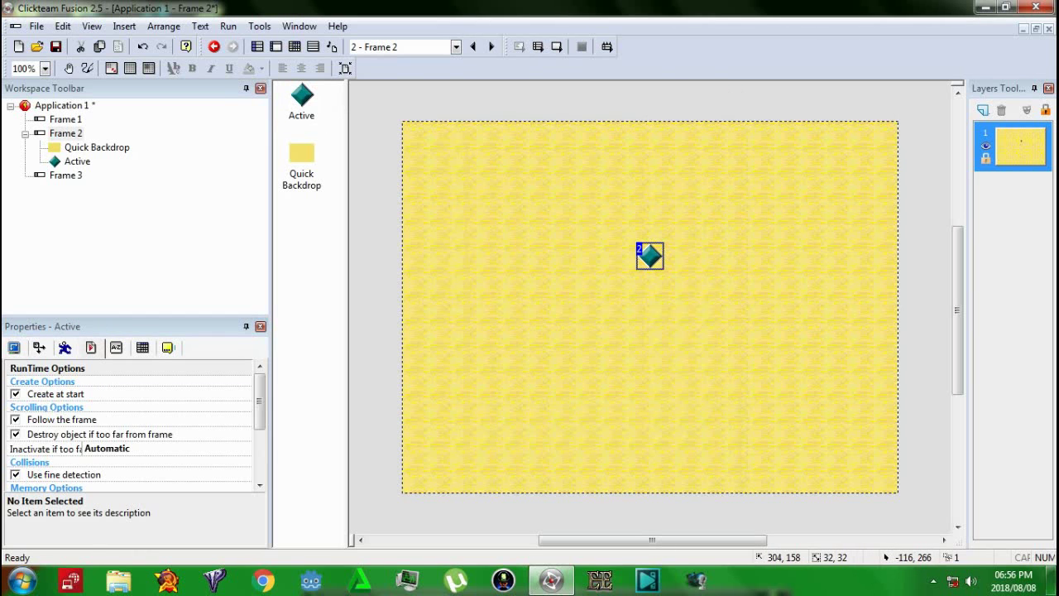
Set the Active object's movement type to Eight Directions.
left_click(65, 347)
left_click(166, 399)
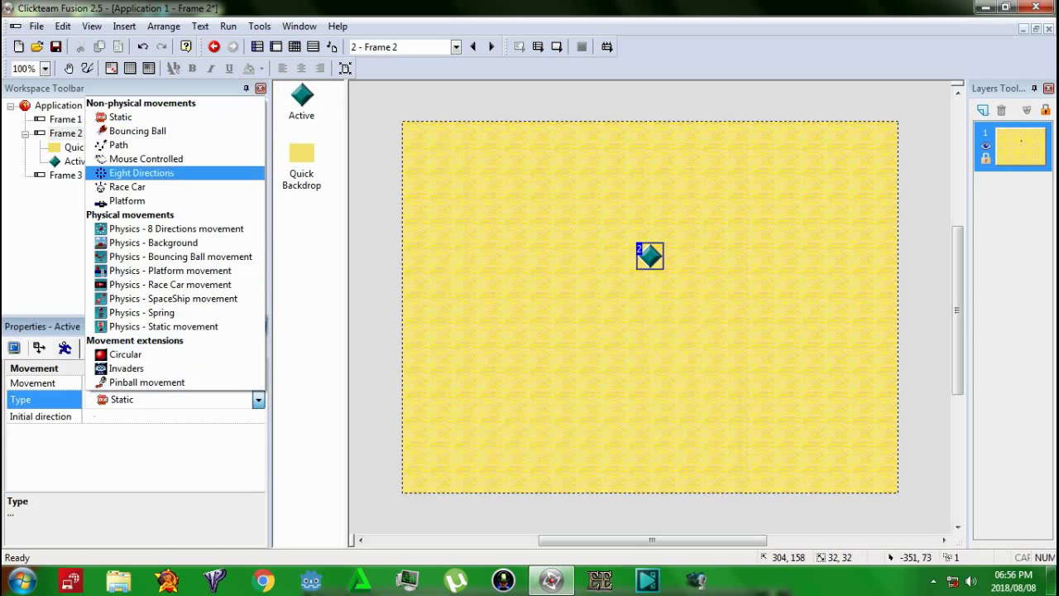
left_click(166, 171)
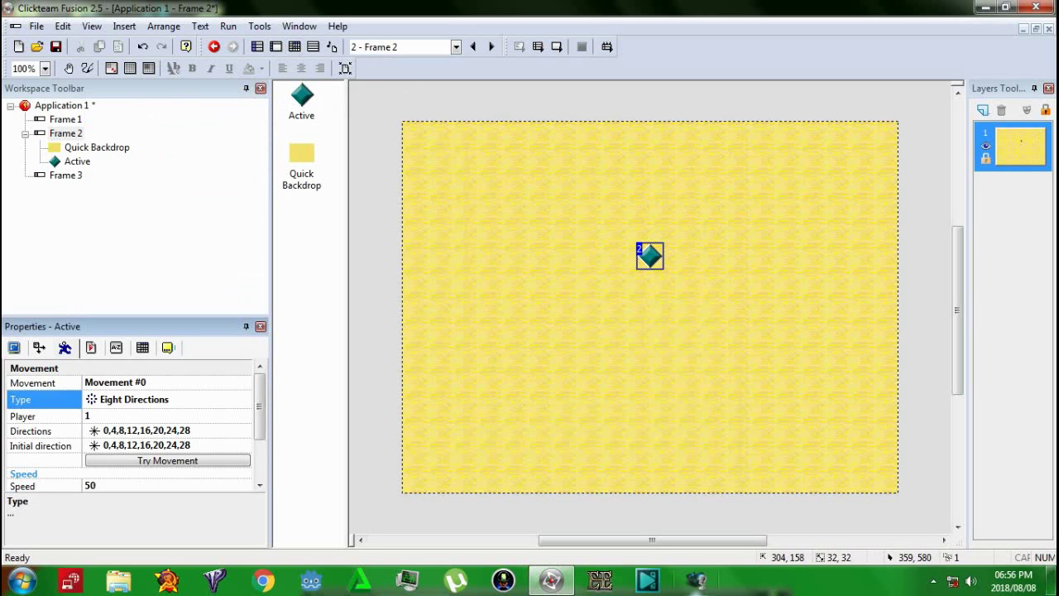
left_click(933, 581)
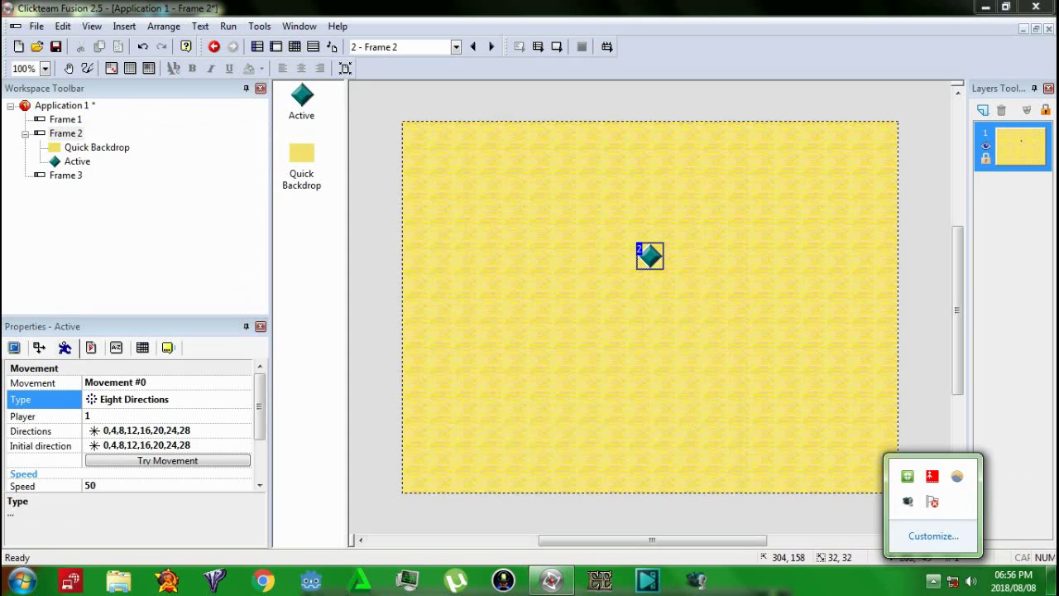
Run Frame 2, steer the Active object in all directions over the backdrop to test its movement, and close the test window.
left_click(537, 46)
key("Right")
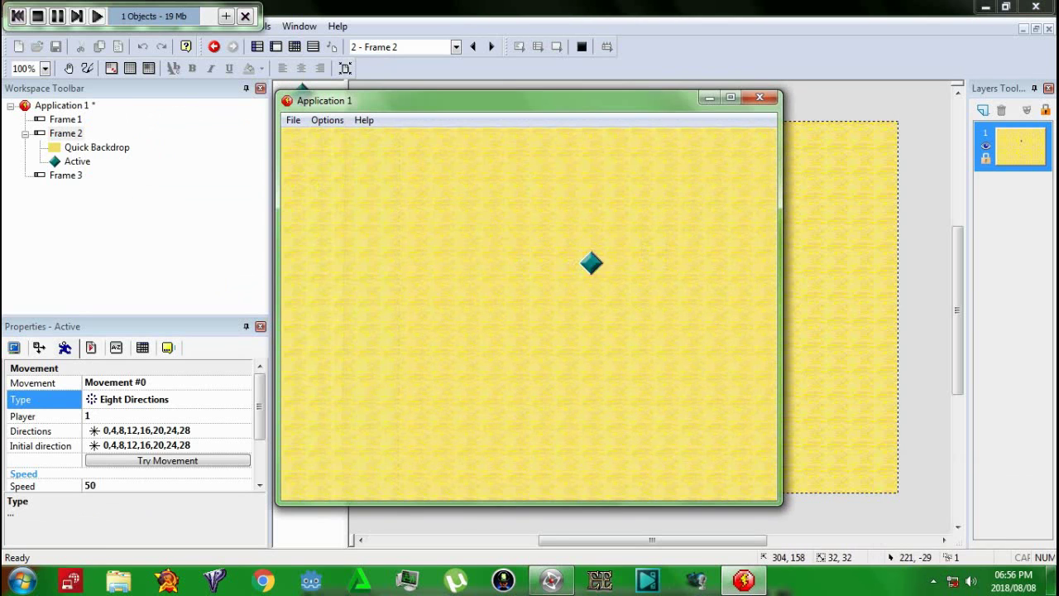
key("Left")
key("Down")
key("Left")
key("Up")
key("Right")
key("Down")
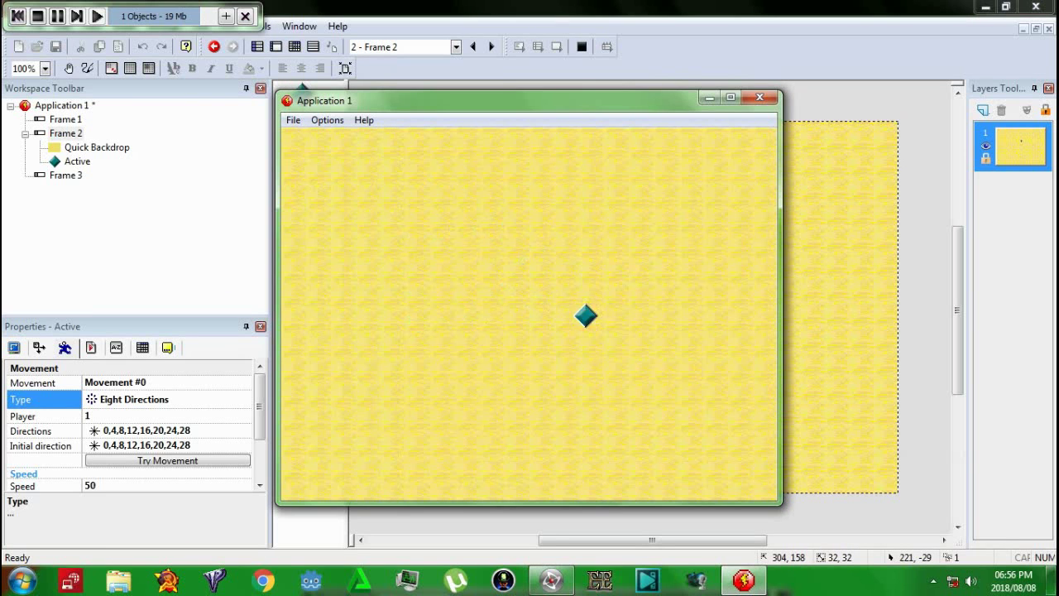
key("Up")
key("Left")
key("Down")
key("Right")
key("Up")
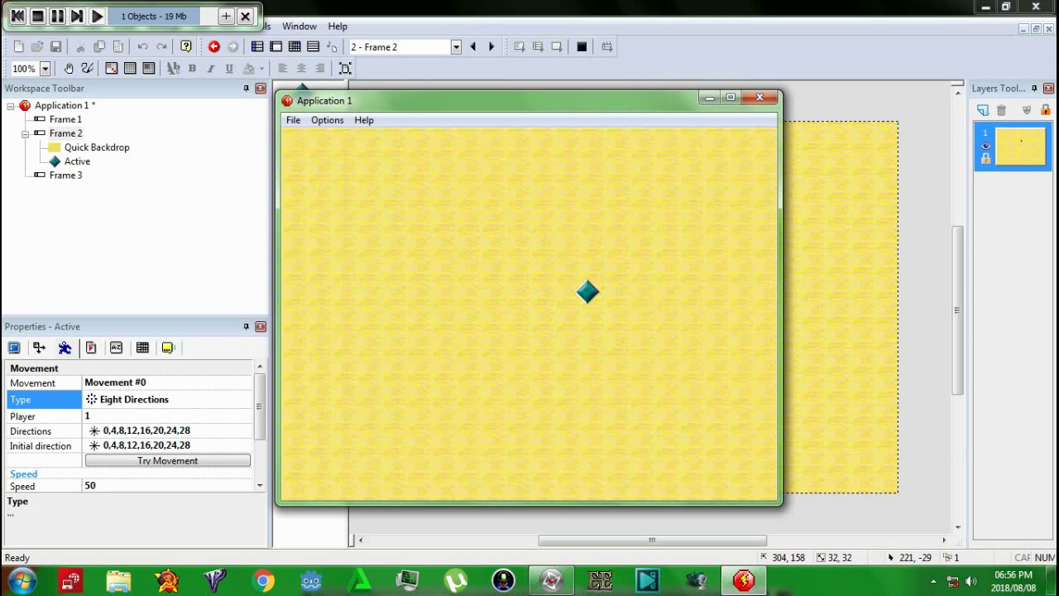
key("Left")
key("Up")
key("Down")
key("Right")
key("Up")
key("Left")
key("Up")
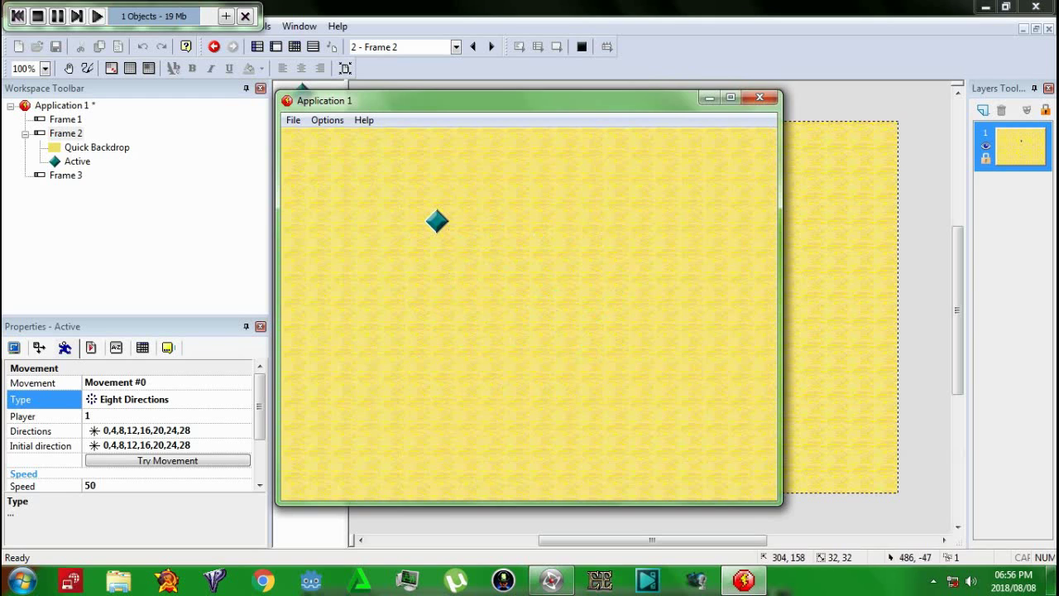
left_click(760, 97)
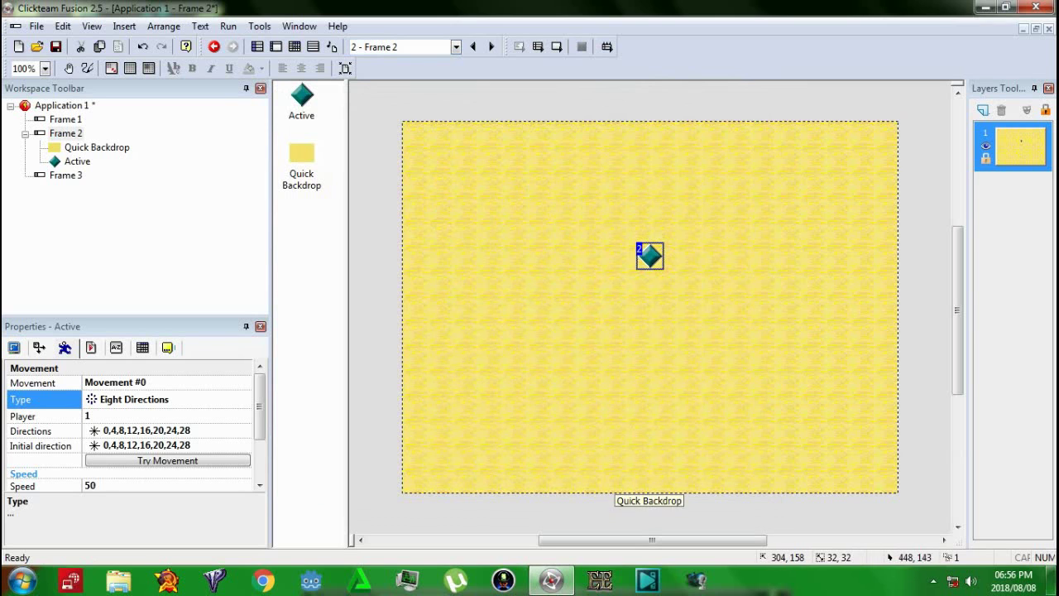
Move the Active object in Frame 2 to about 261, 149 and clear the selection.
left_click_drag(650, 253, 616, 245)
left_click(599, 241)
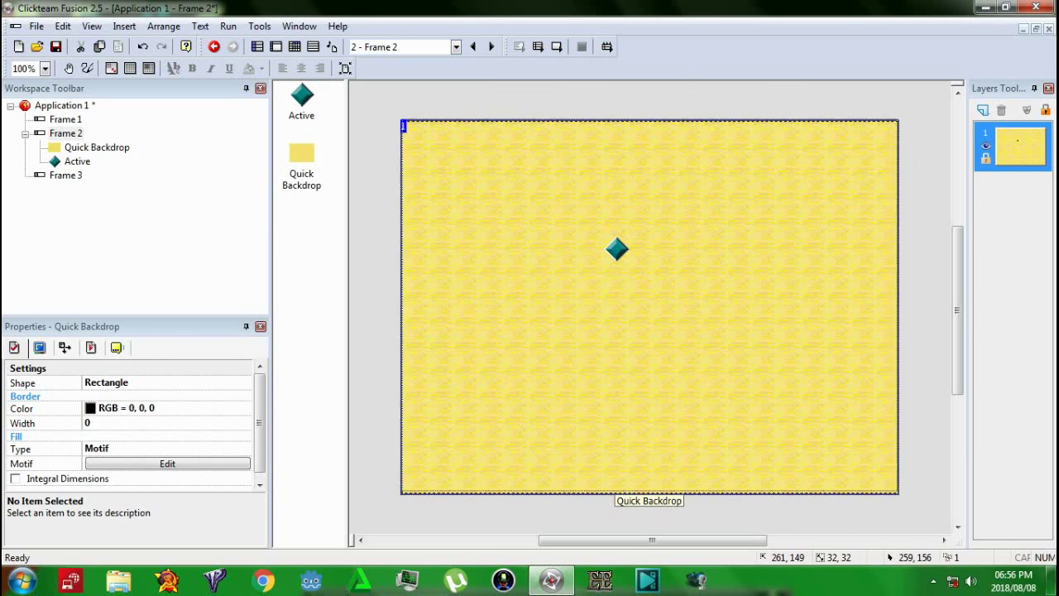
left_click(659, 98)
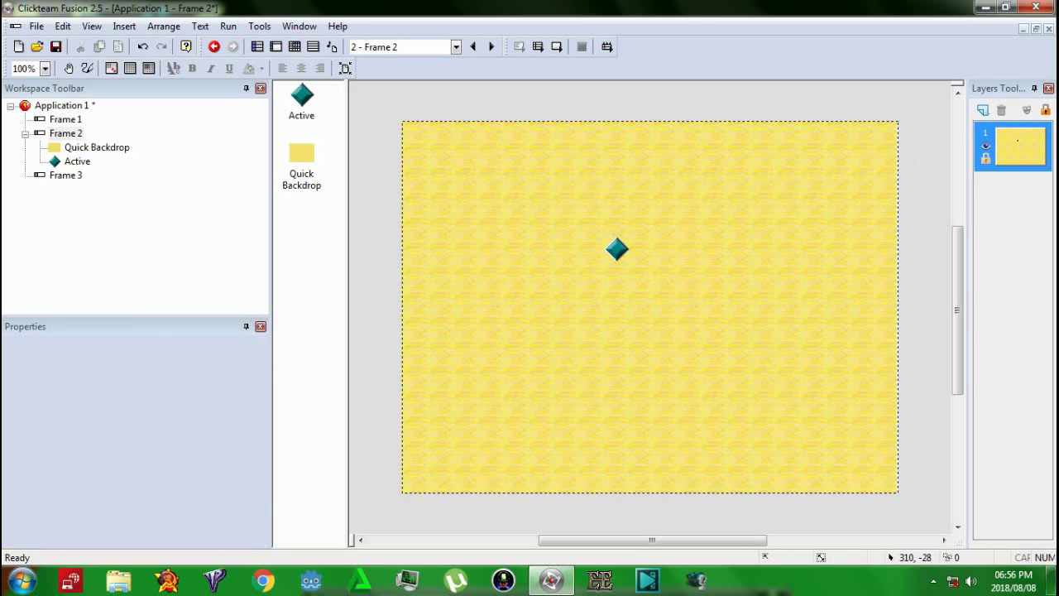